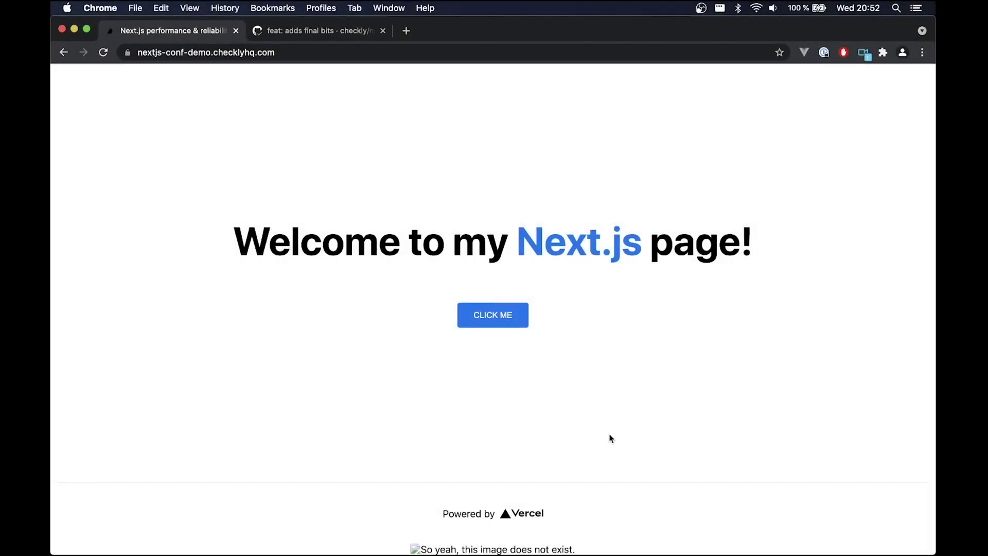
{"action": "left_click", "coordinate": [495, 312]}
{"action": "left_click", "coordinate": [494, 312]}
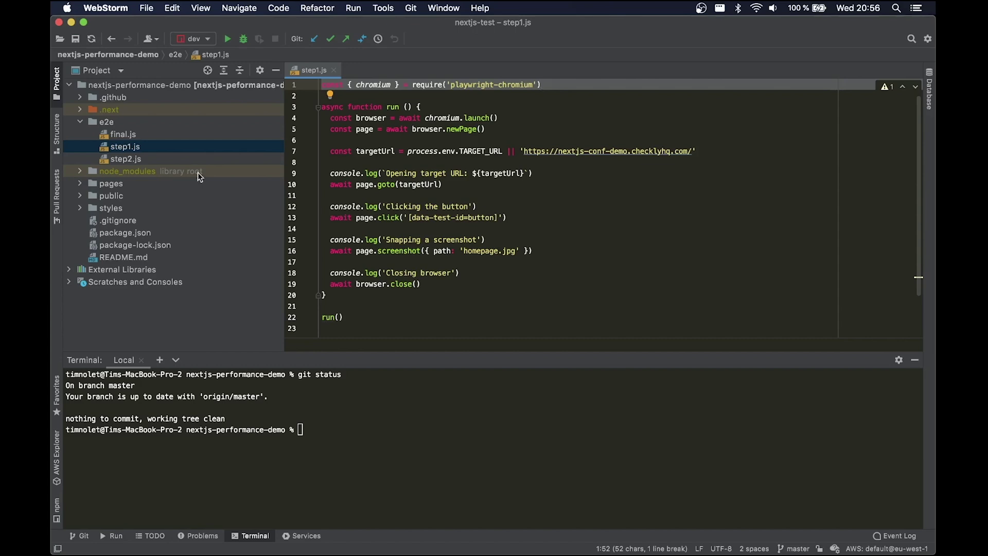
{"action": "left_click", "coordinate": [123, 145]}
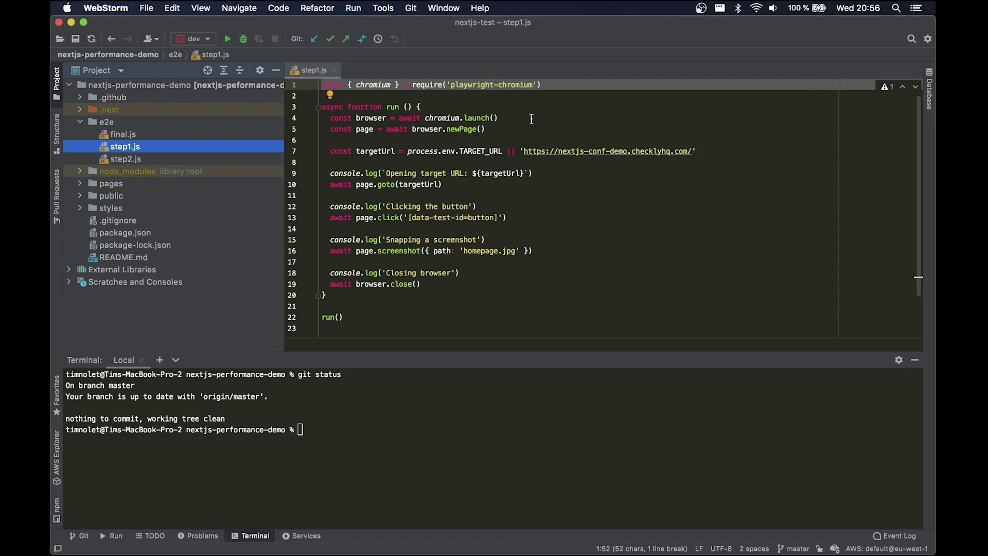
{"action": "left_click", "coordinate": [493, 108]}
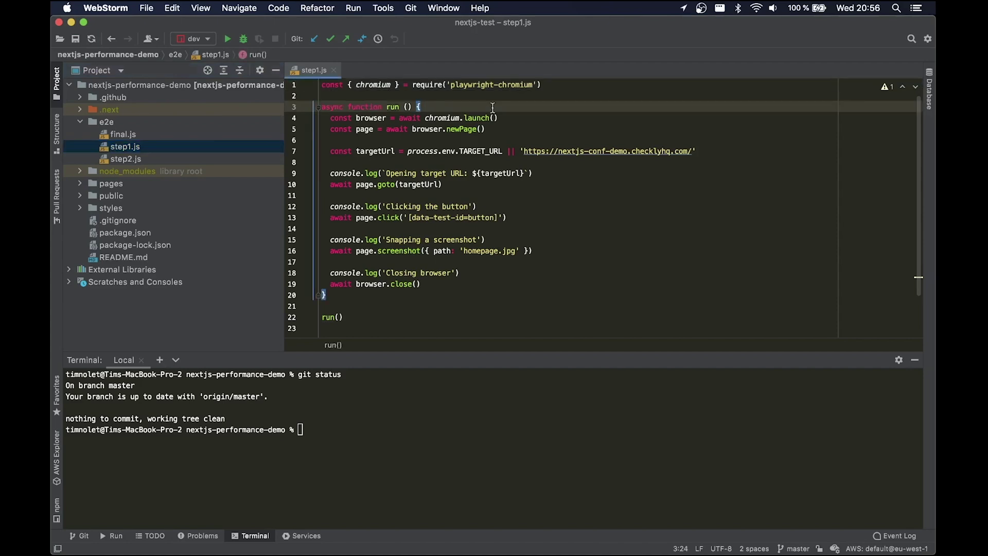
{"action": "left_click", "coordinate": [535, 118]}
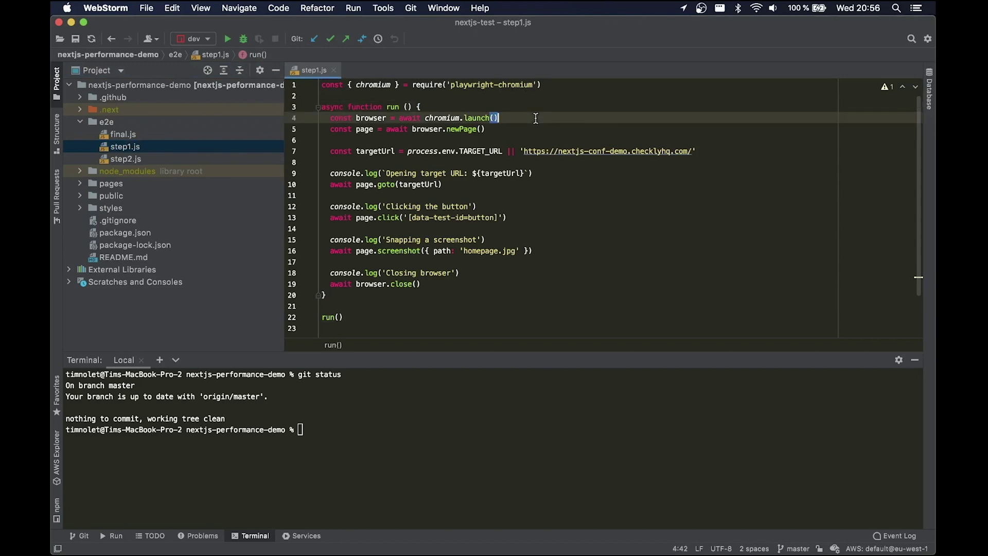
{"action": "left_click", "coordinate": [506, 130]}
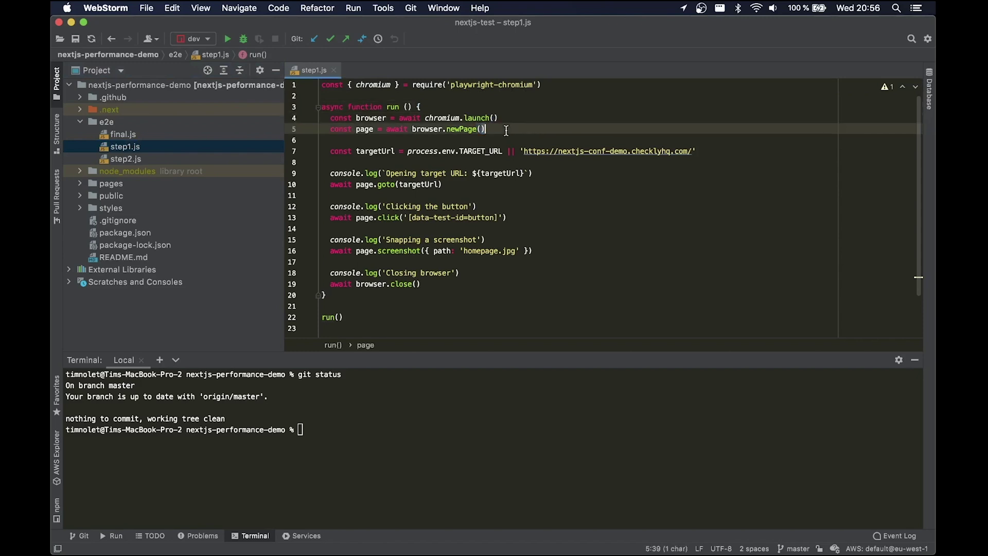
{"action": "left_click", "coordinate": [705, 152]}
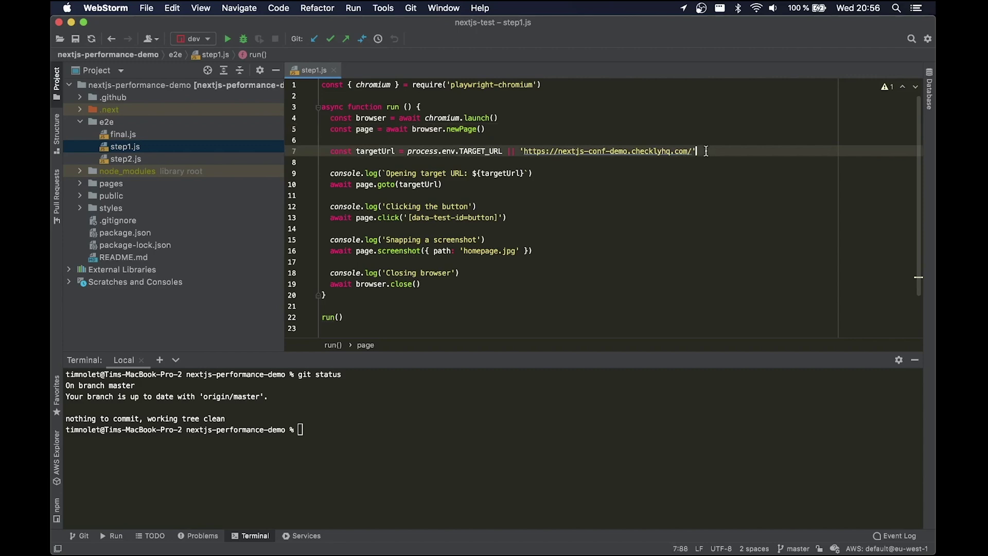
{"action": "key", "text": "alt+Up"}
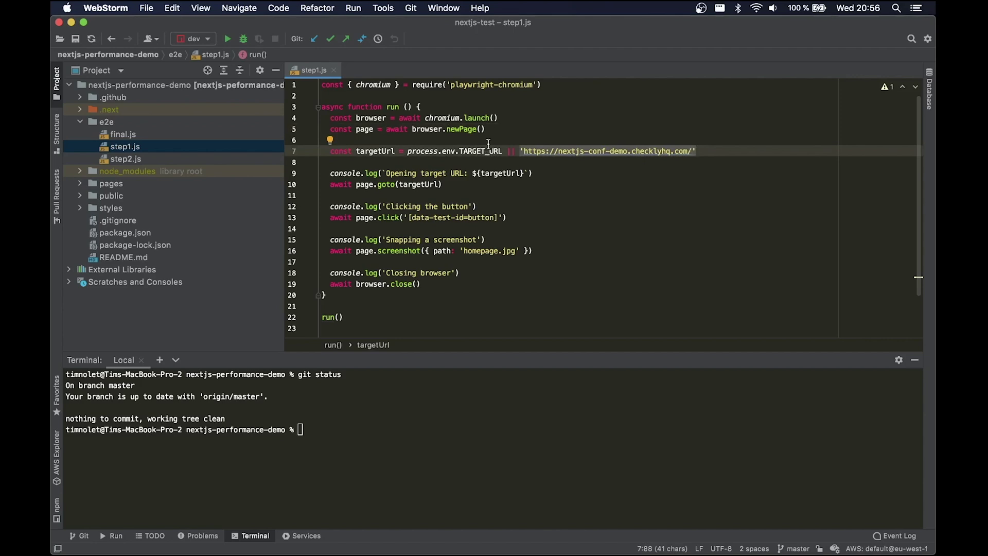
{"action": "left_click", "coordinate": [705, 148]}
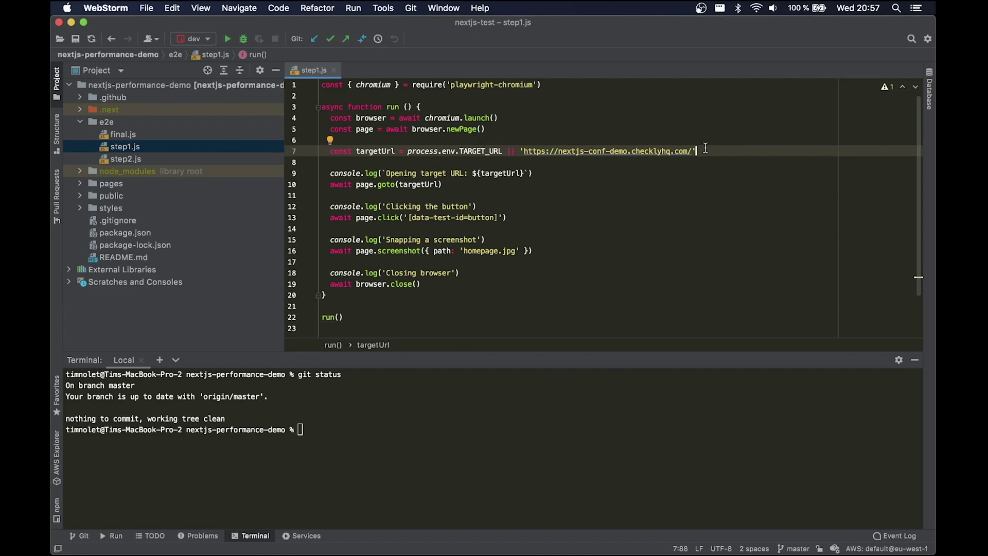
{"action": "left_click", "coordinate": [528, 175]}
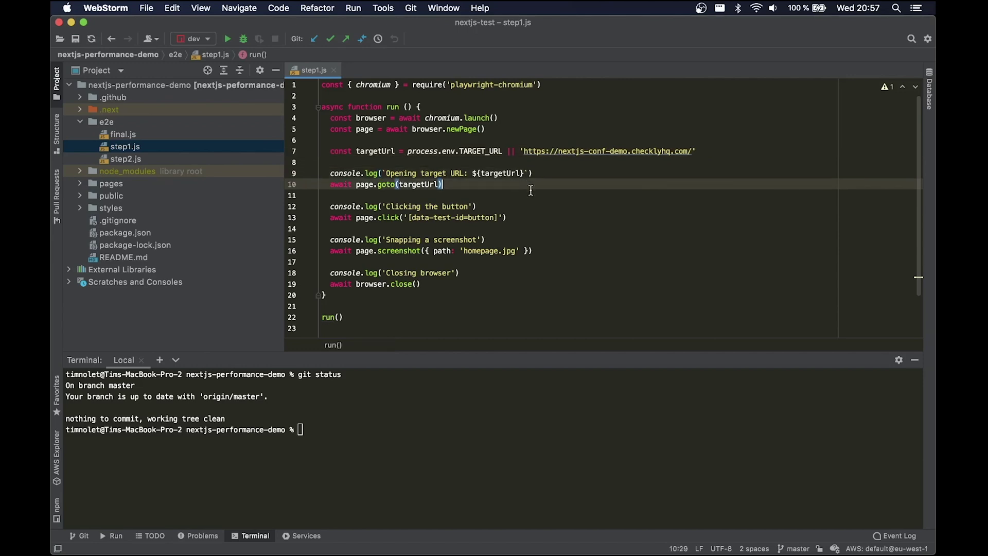
{"action": "left_click", "coordinate": [532, 217]}
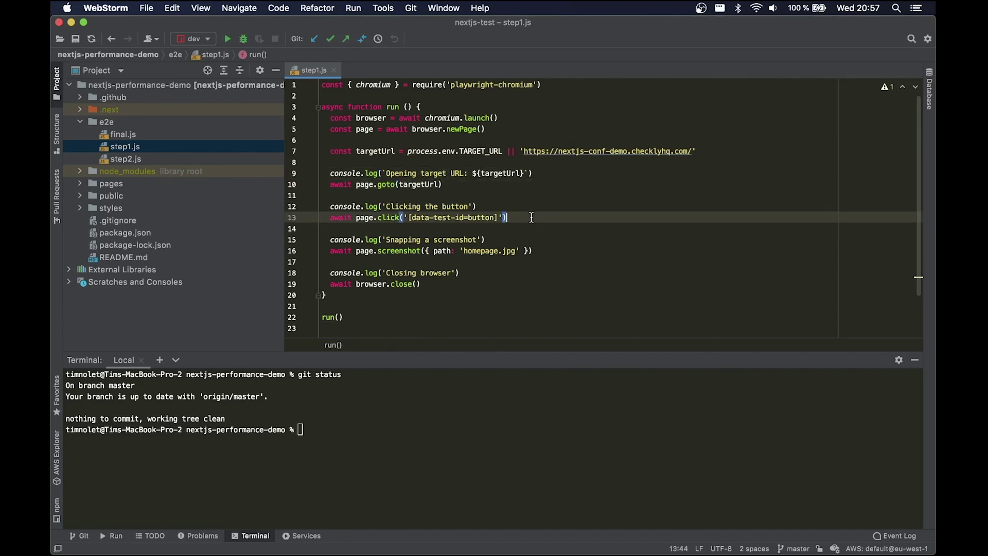
{"action": "left_click", "coordinate": [546, 251]}
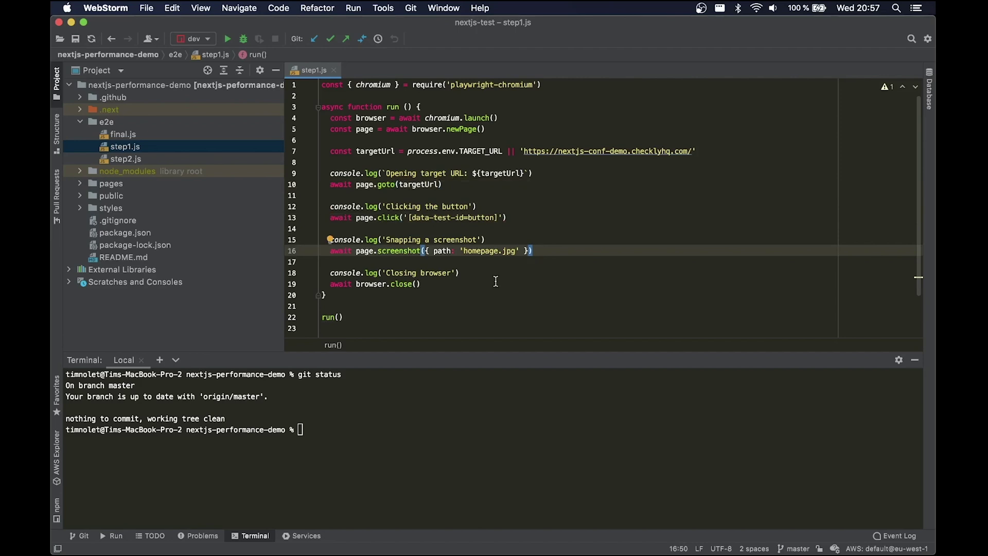
Rerun step1.js against localhost:3000, then open the resulting homepage.jpg screenshot
{"action": "key", "text": "super+Tab"}
{"action": "key", "text": "super+Tab"}
{"action": "key", "text": "super+Tab"}
{"action": "key", "text": "super+Tab"}
{"action": "key", "text": "super+k"}
{"action": "key", "text": "Up"}
{"action": "key", "text": "Up"}
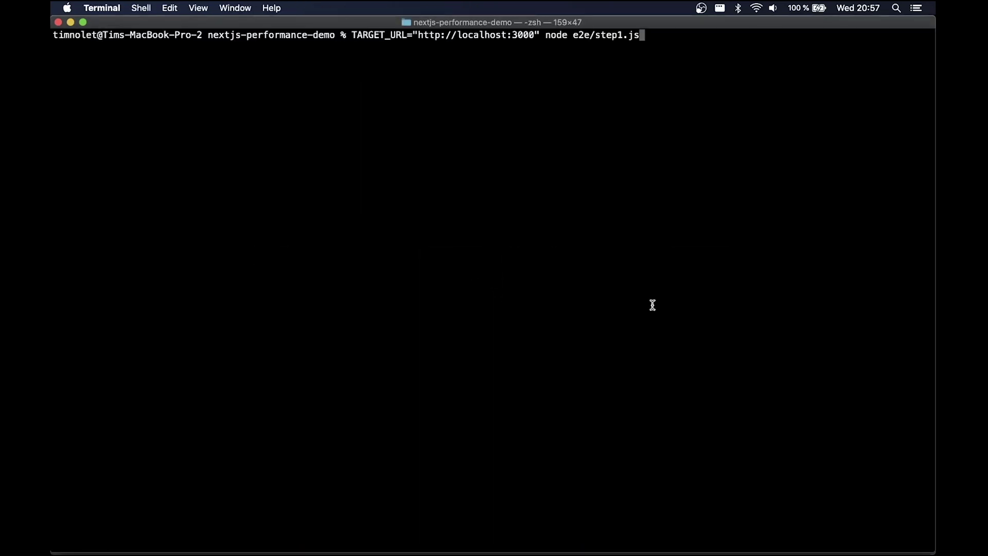
{"action": "key", "text": "Return"}
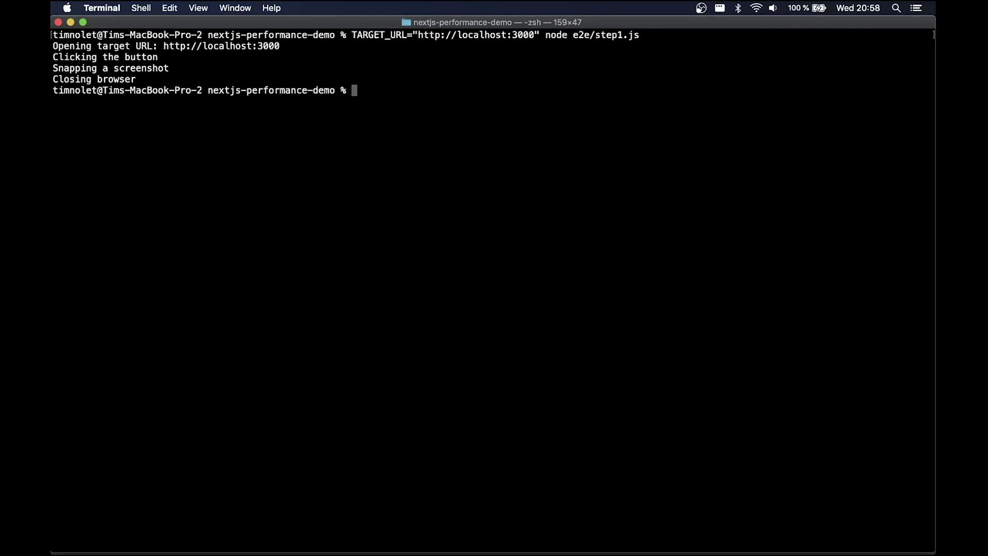
{"action": "type", "text": "ope"}
{"action": "type", "text": "n hom"}
{"action": "key", "text": "Tab"}
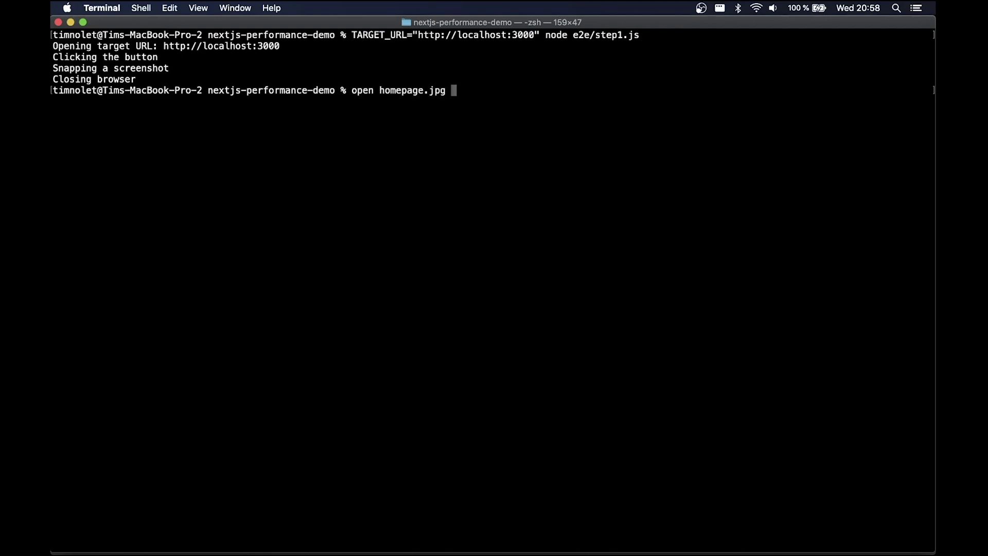
{"action": "key", "text": "Return"}
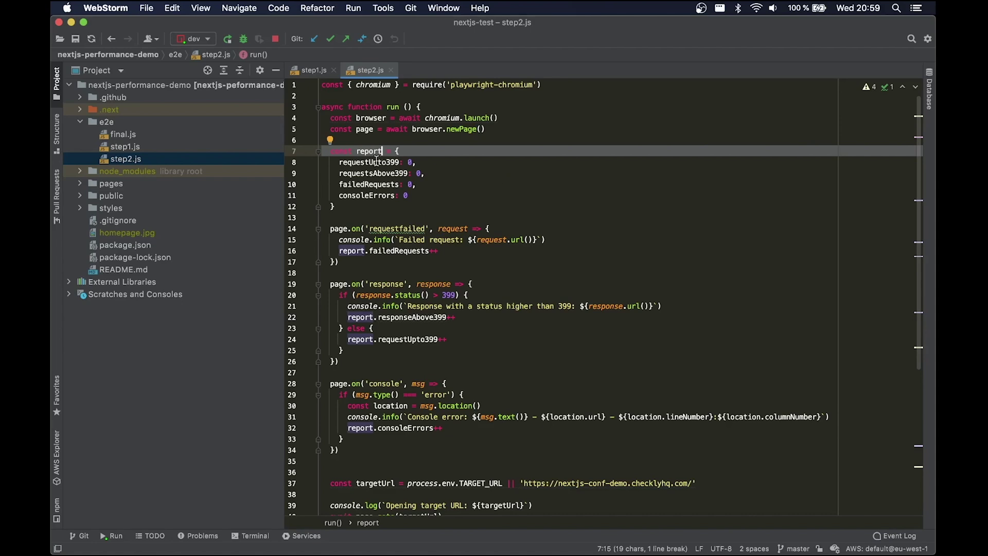
{"action": "key", "text": "Down"}
{"action": "key", "text": "alt+Up"}
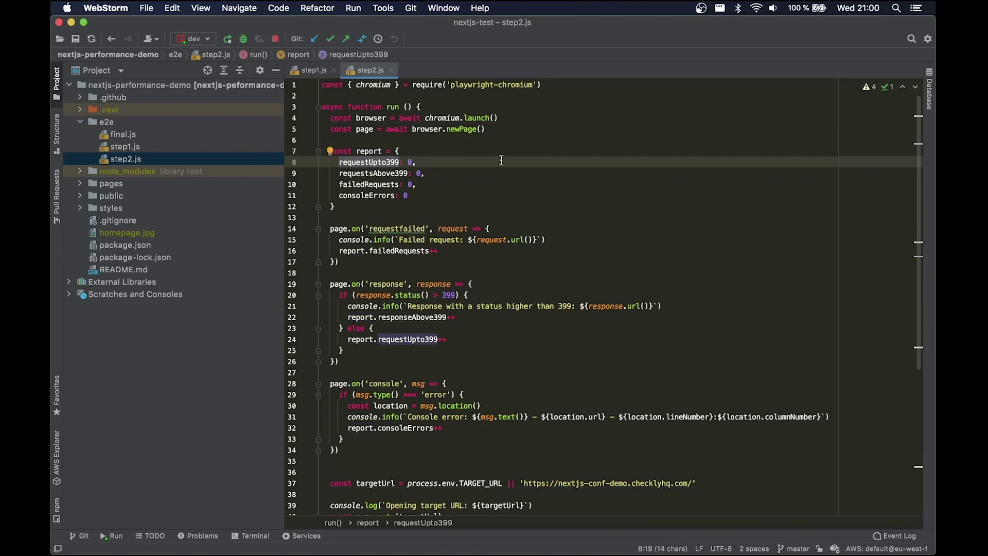
{"action": "double_click", "coordinate": [360, 171]}
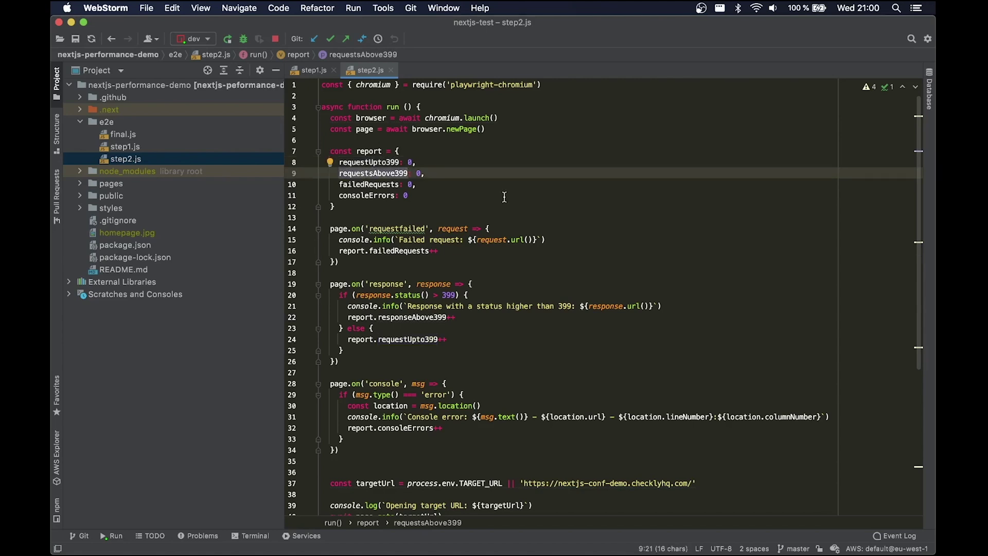
{"action": "left_click_drag", "start_coordinate": [389, 173], "coordinate": [373, 185]}
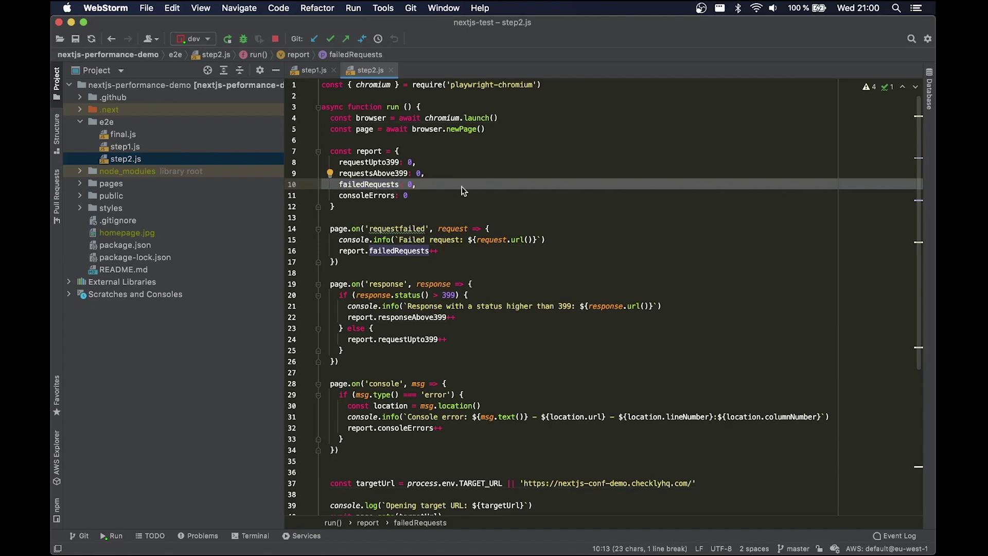
{"action": "left_click", "coordinate": [408, 196]}
{"action": "triple_click", "coordinate": [408, 196]}
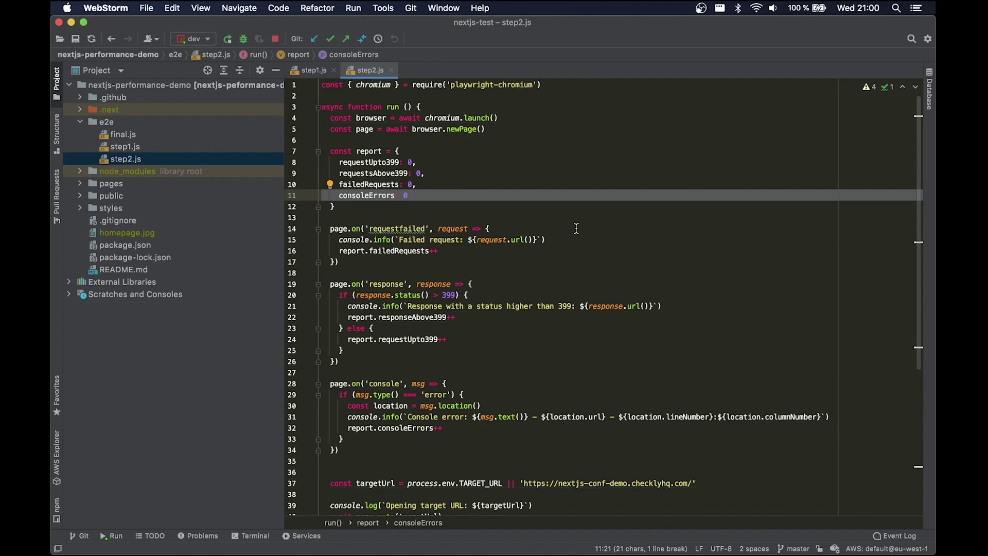
{"action": "scroll", "coordinate": [550, 295], "scroll_direction": "down", "scroll_amount": 3}
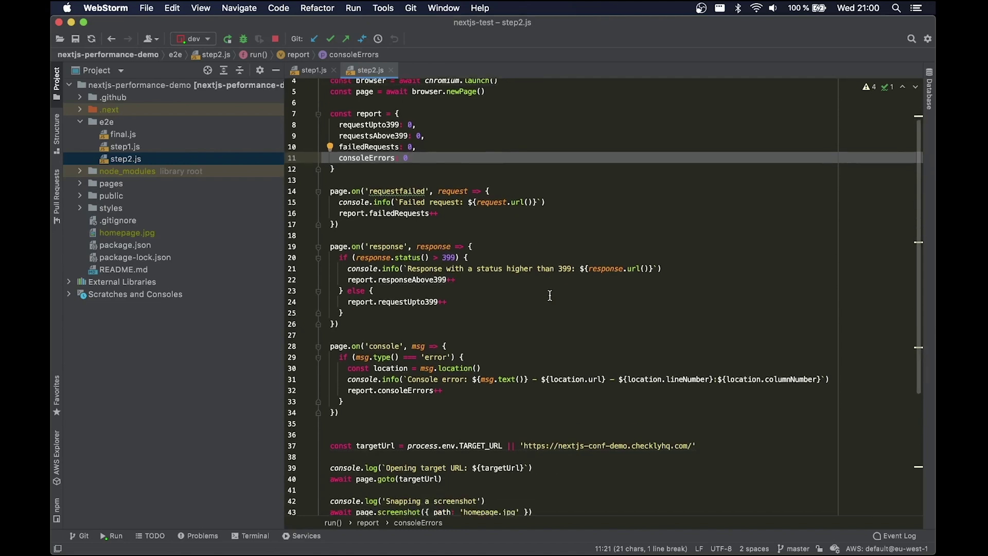
{"action": "scroll", "coordinate": [550, 294], "scroll_direction": "down", "scroll_amount": 2}
{"action": "scroll", "coordinate": [550, 295], "scroll_direction": "down", "scroll_amount": 1}
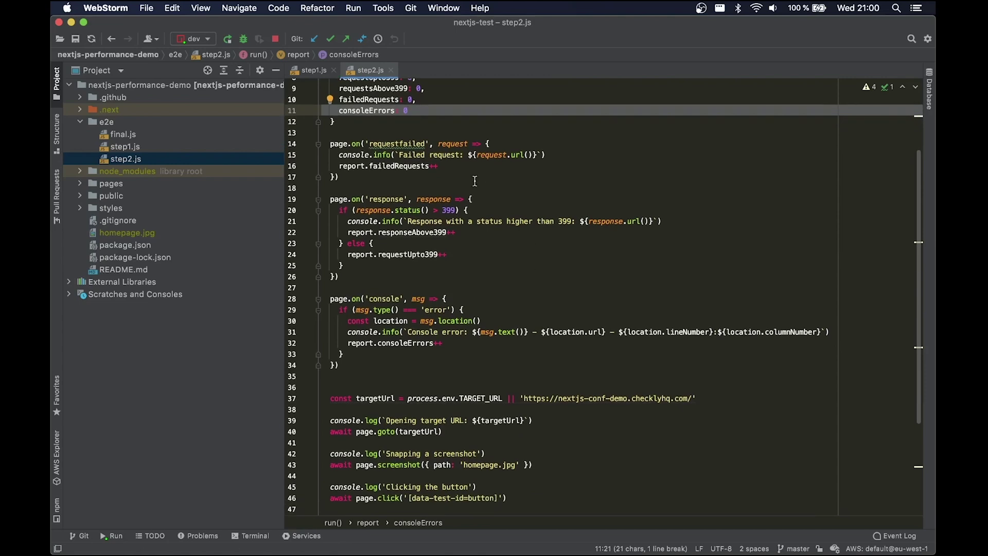
{"action": "left_click", "coordinate": [514, 144]}
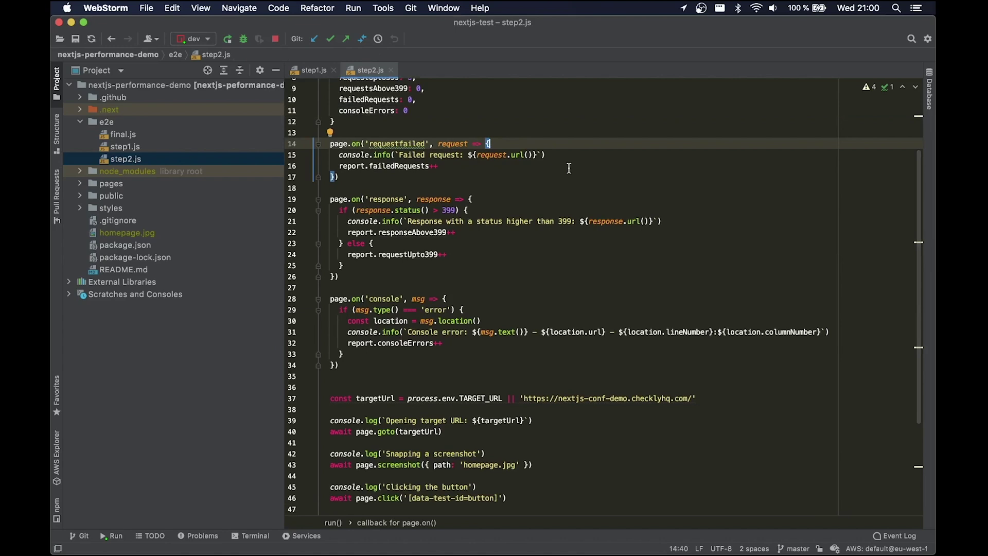
{"action": "left_click", "coordinate": [497, 199]}
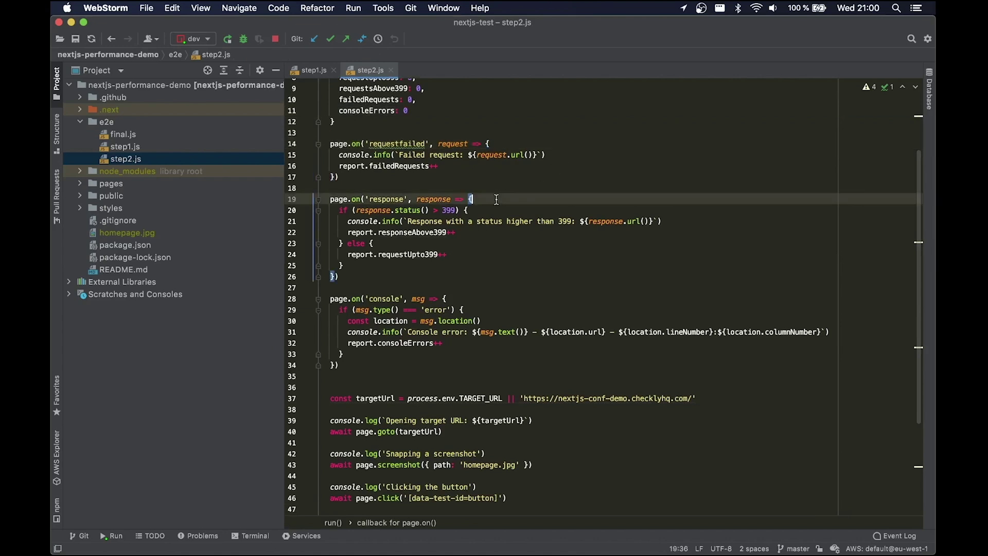
{"action": "left_click", "coordinate": [462, 298]}
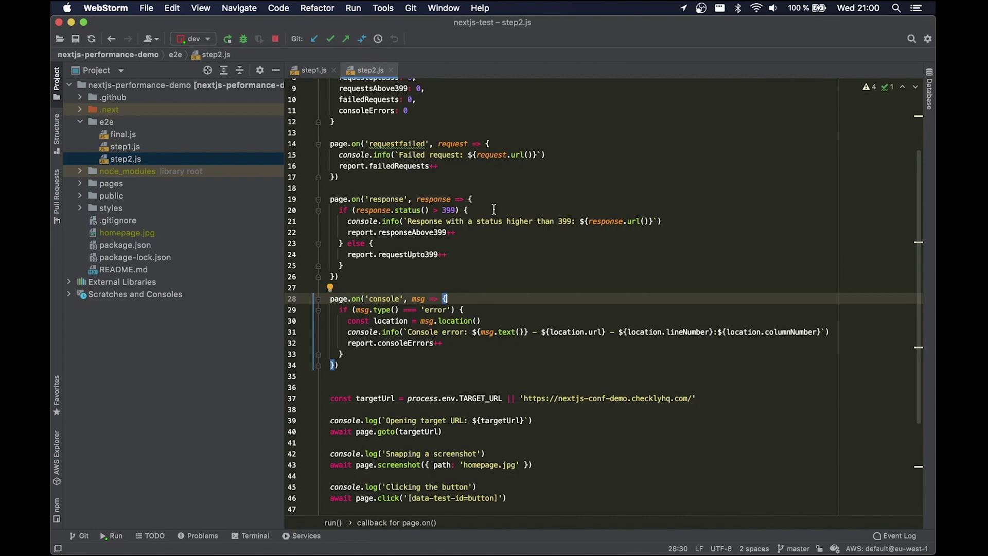
{"action": "scroll", "coordinate": [494, 209], "scroll_direction": "down", "scroll_amount": 1}
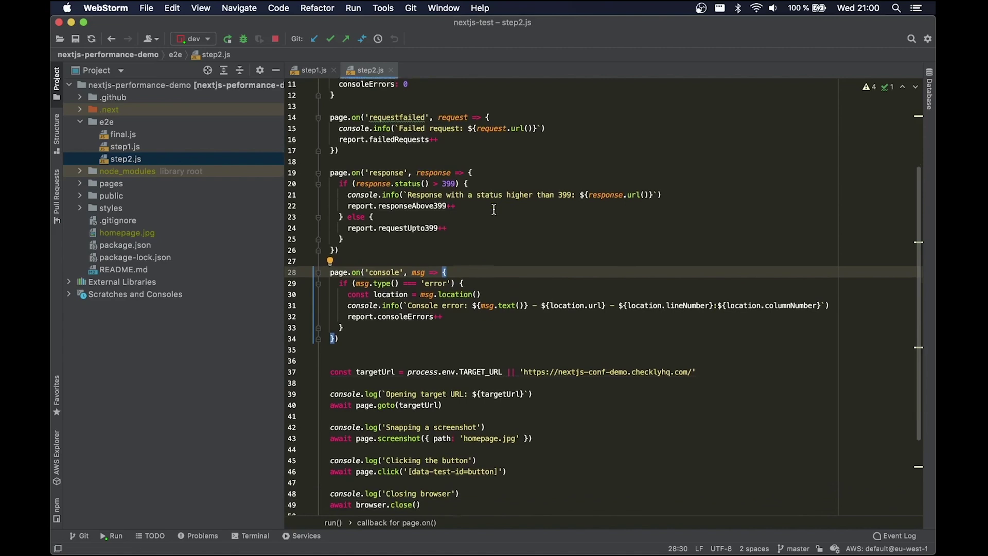
{"action": "scroll", "coordinate": [493, 209], "scroll_direction": "down", "scroll_amount": 2}
{"action": "scroll", "coordinate": [492, 210], "scroll_direction": "down", "scroll_amount": 2}
{"action": "scroll", "coordinate": [493, 209], "scroll_direction": "down", "scroll_amount": 1}
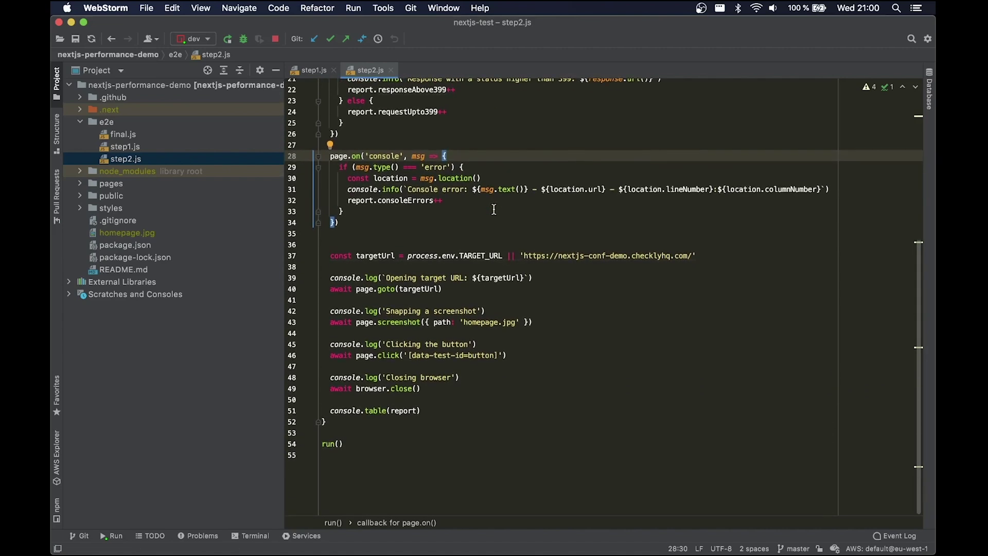
{"action": "left_click", "coordinate": [376, 401]}
{"action": "triple_click", "coordinate": [390, 410]}
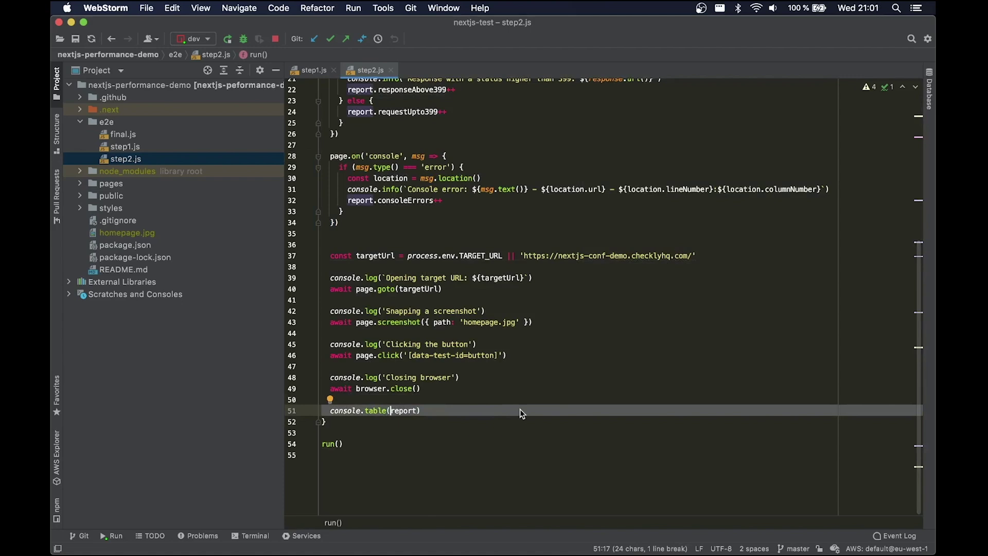
{"action": "scroll", "coordinate": [520, 408], "scroll_direction": "up", "scroll_amount": 4}
{"action": "scroll", "coordinate": [519, 408], "scroll_direction": "up", "scroll_amount": 3}
Rerun the TARGET_URL node command against localhost:3000 with step2.js instead of step1.js
{"action": "key", "text": "super+Tab"}
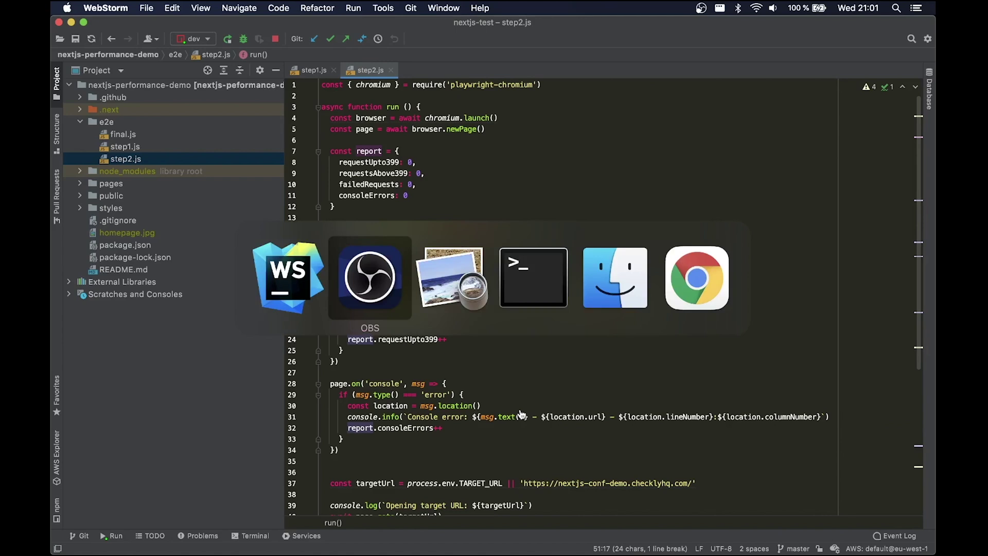
{"action": "key", "text": "super+Tab"}
{"action": "key", "text": "super+Tab"}
{"action": "key", "text": "Up"}
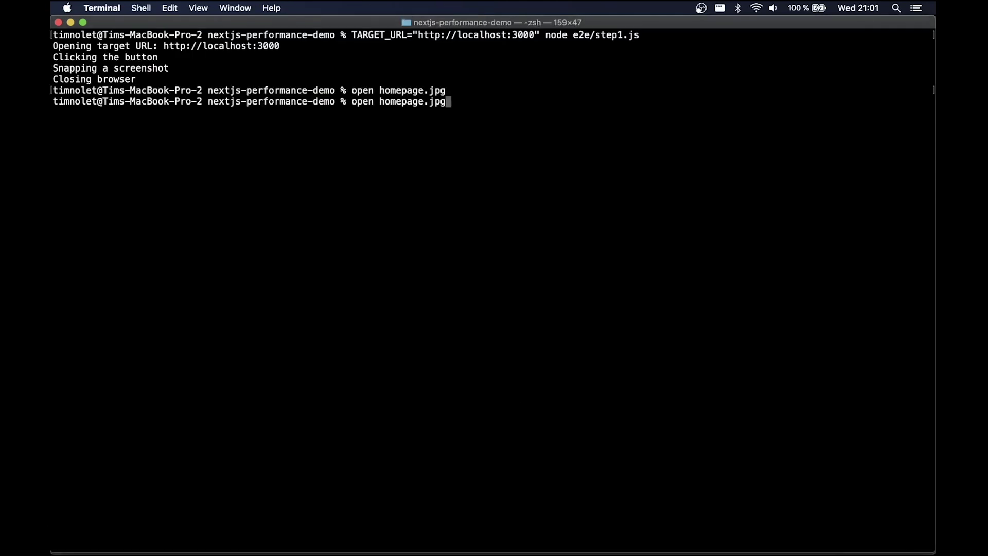
{"action": "key", "text": "Up"}
{"action": "key", "text": "Left"}
{"action": "key", "text": "Left"}
{"action": "key", "text": "Left"}
{"action": "key", "text": "BackSpace"}
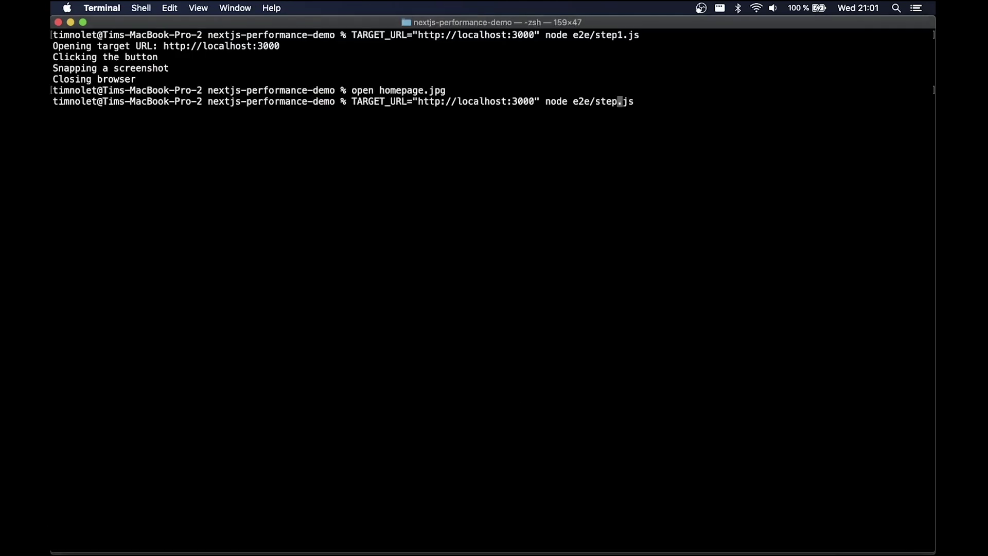
{"action": "type", "text": "2"}
{"action": "key", "text": "Return"}
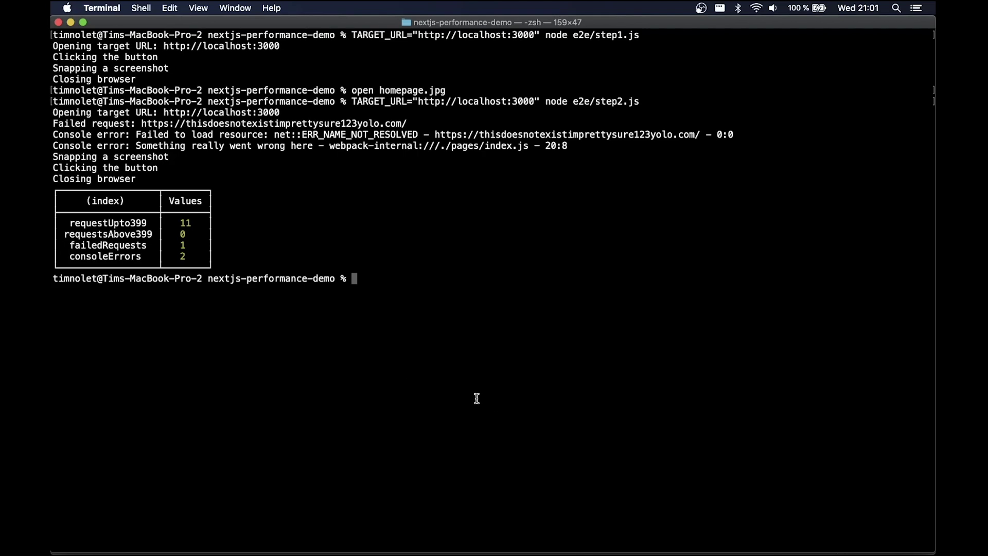
Highlight the console errors count, the 11 successful requests and the failed request line
{"action": "triple_click", "coordinate": [169, 259]}
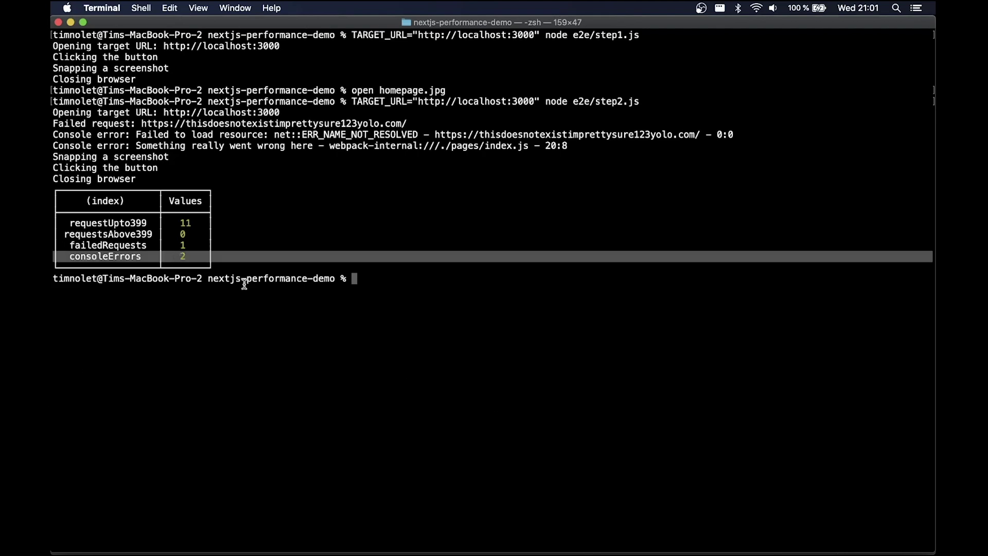
{"action": "double_click", "coordinate": [191, 256]}
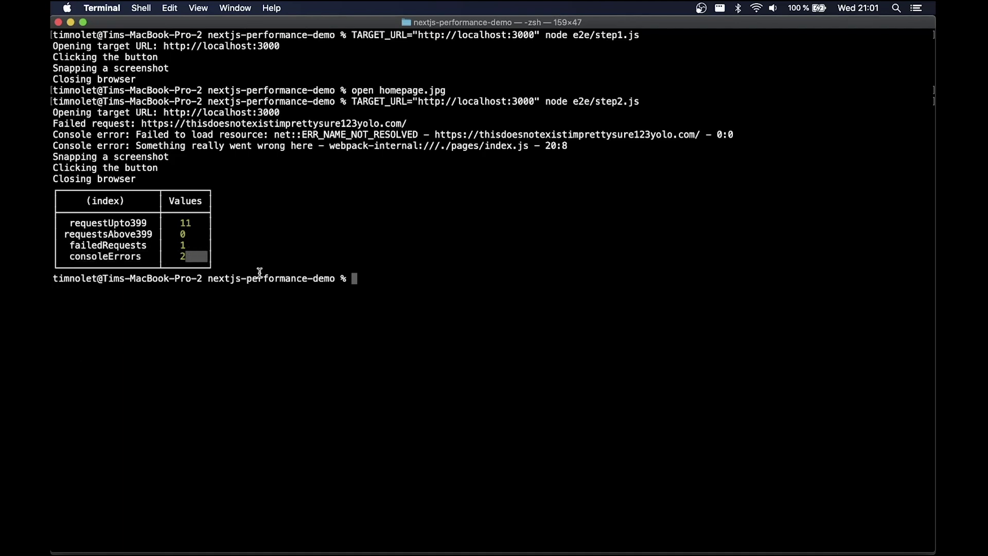
{"action": "double_click", "coordinate": [186, 223]}
{"action": "triple_click", "coordinate": [301, 124]}
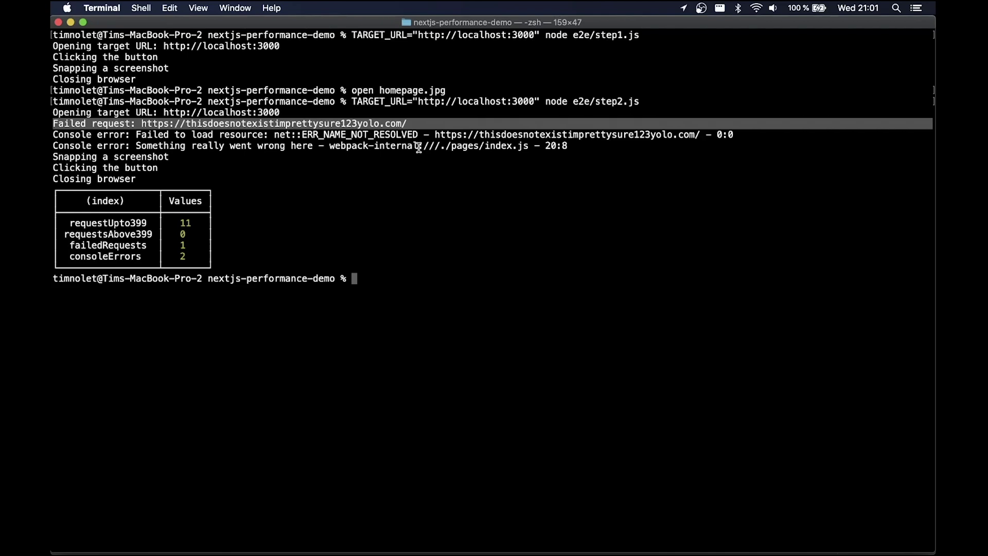
Walk through final.js: FCP/LCP measurement entries, web-vitals injection, DOMContentLoaded reporting, webVitalsMeasurements usage
{"action": "key", "text": "cmd+Tab"}
{"action": "key", "text": "super+Tab"}
{"action": "key", "text": "super+Tab"}
{"action": "key", "text": "super+Tab"}
{"action": "key", "text": "super+Tab"}
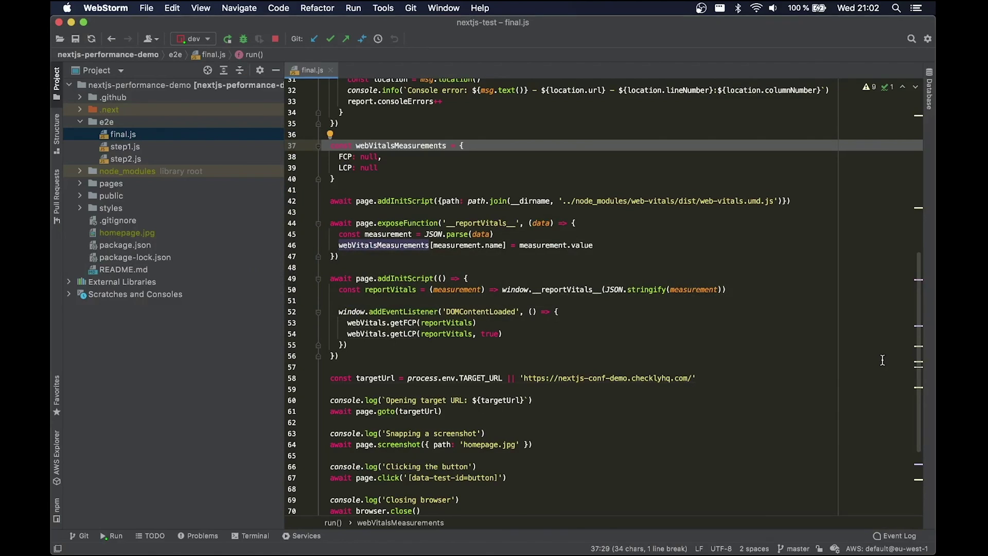
{"action": "left_click", "coordinate": [411, 157]}
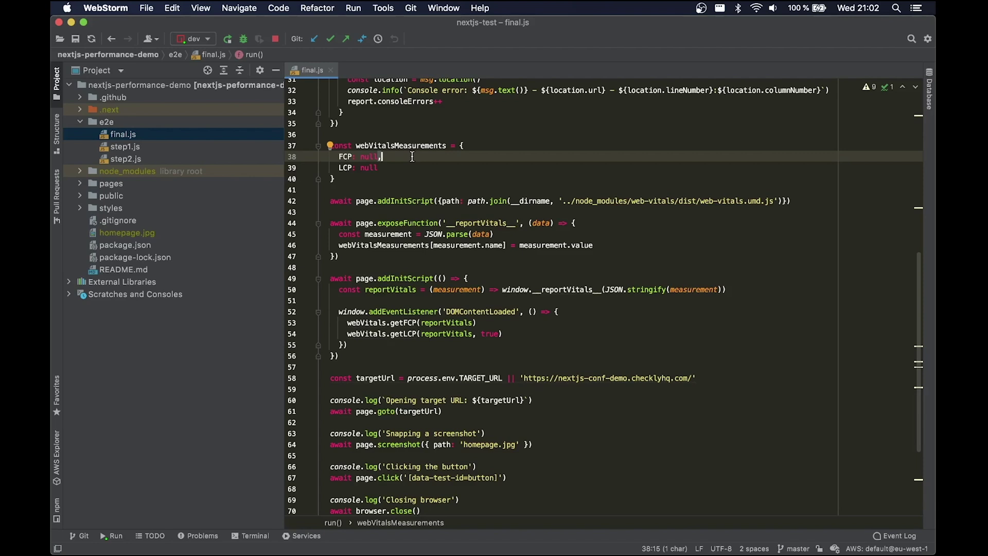
{"action": "key", "text": "shift+Down"}
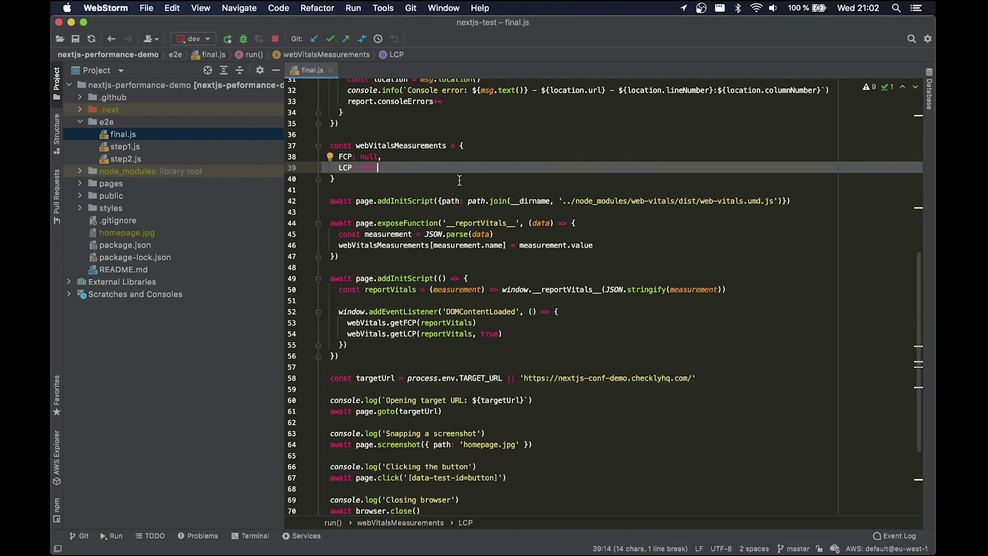
{"action": "left_click", "coordinate": [425, 200]}
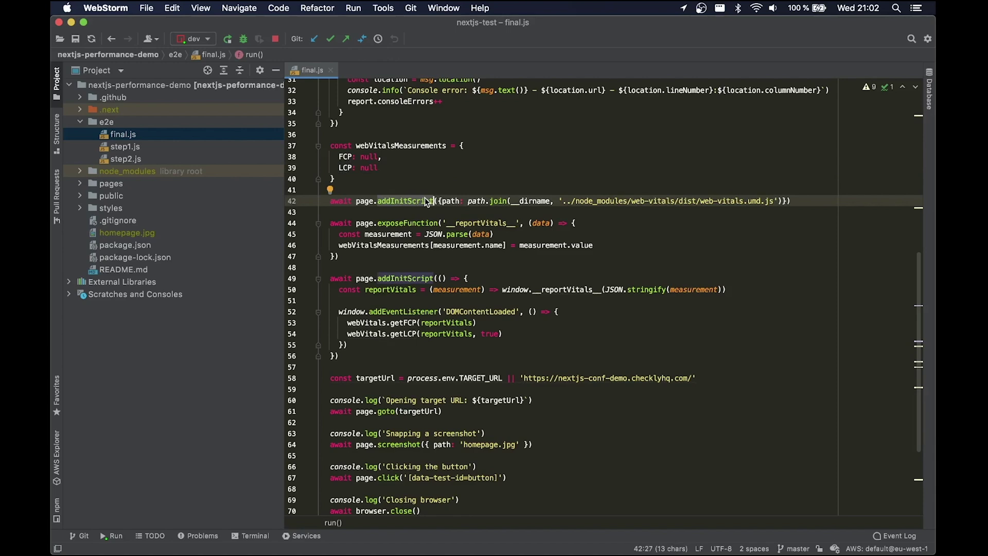
{"action": "mouse_move", "coordinate": [472, 246]}
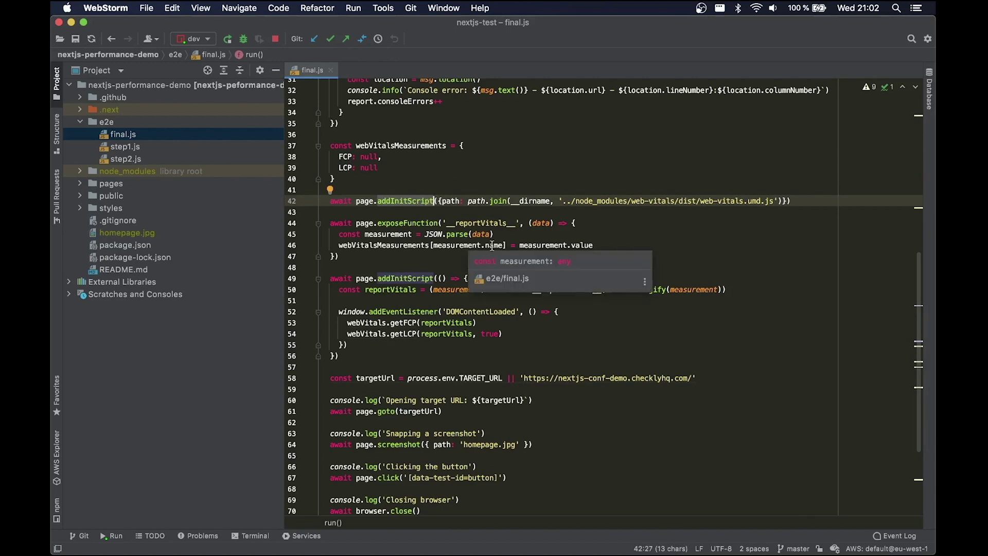
{"action": "left_click", "coordinate": [578, 311]}
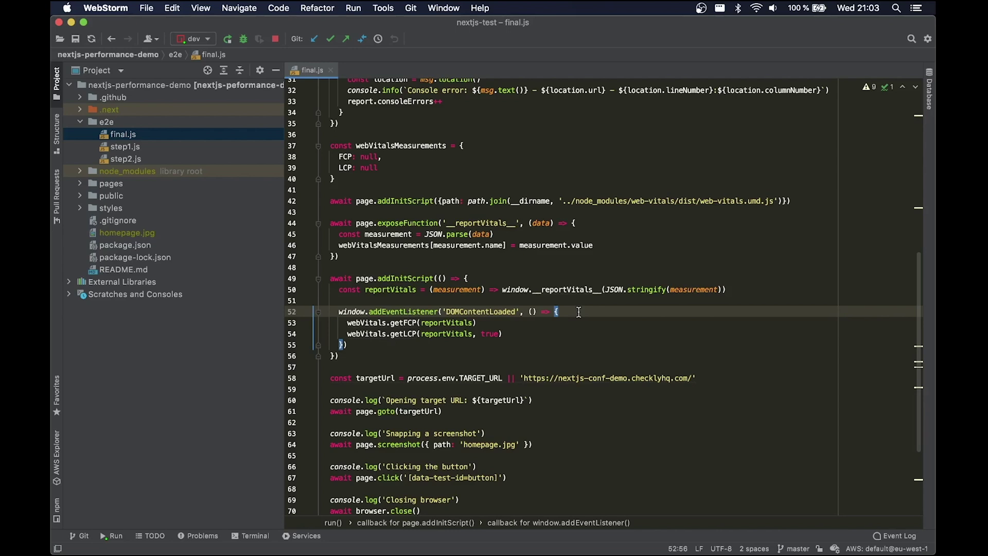
{"action": "scroll", "coordinate": [579, 313], "scroll_direction": "down", "scroll_amount": 2}
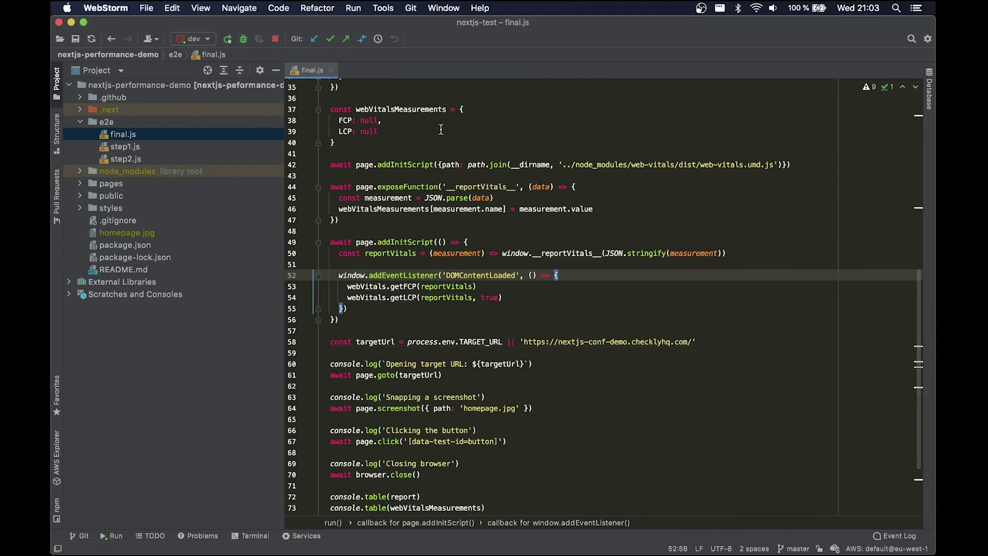
{"action": "double_click", "coordinate": [398, 109]}
{"action": "scroll", "coordinate": [398, 109], "scroll_direction": "down", "scroll_amount": 5}
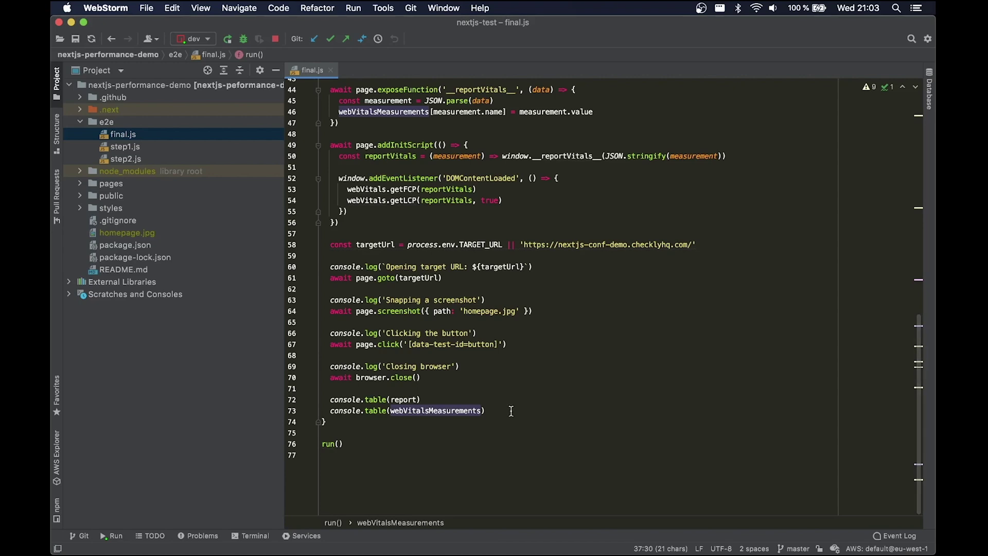
Rerun the previous node command with final.js in place of step2.js
{"action": "key", "text": "super+Tab"}
{"action": "key", "text": "super+Tab"}
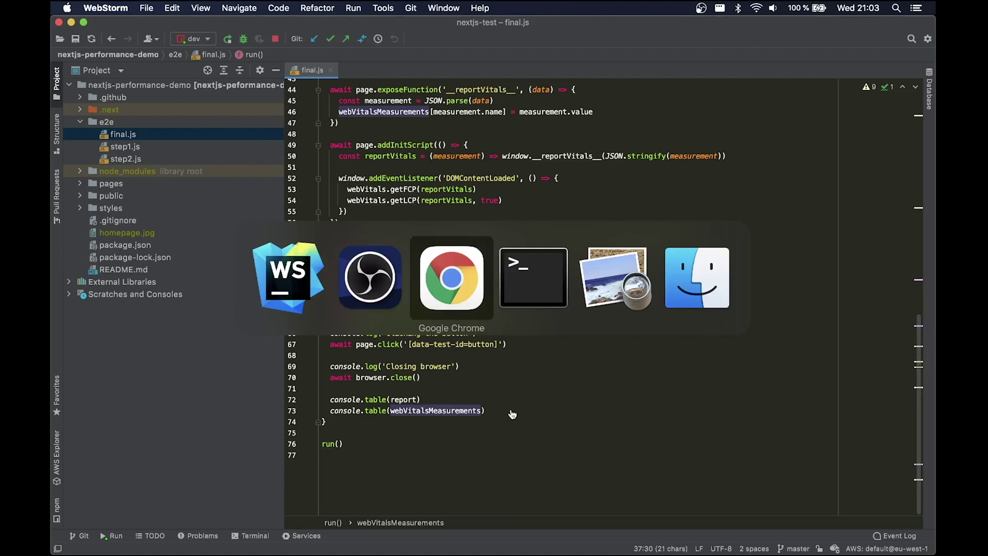
{"action": "key", "text": "super+Tab"}
{"action": "key", "text": "Up"}
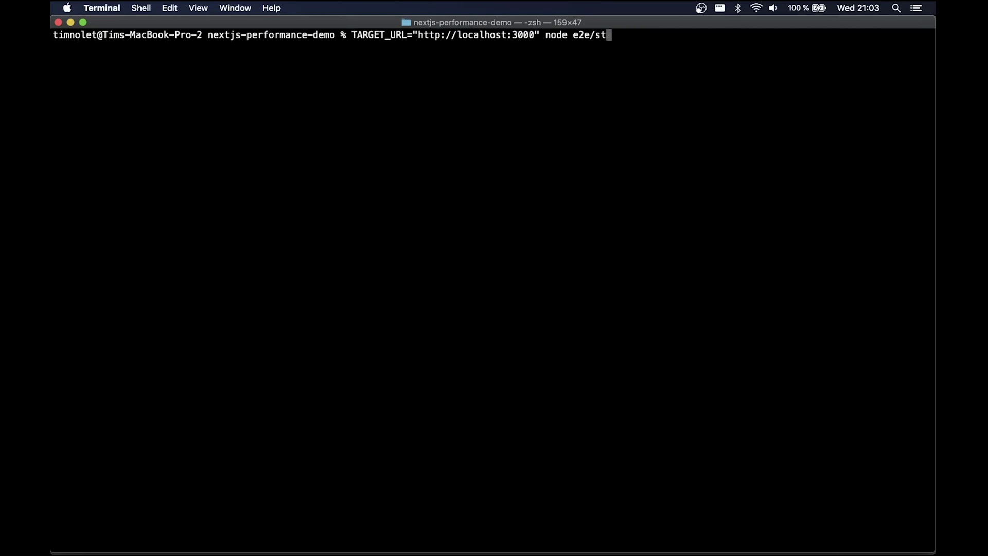
{"action": "key", "text": "BackSpace"}
{"action": "key", "text": "BackSpace"}
{"action": "type", "text": "final.js"}
{"action": "key", "text": "Return"}
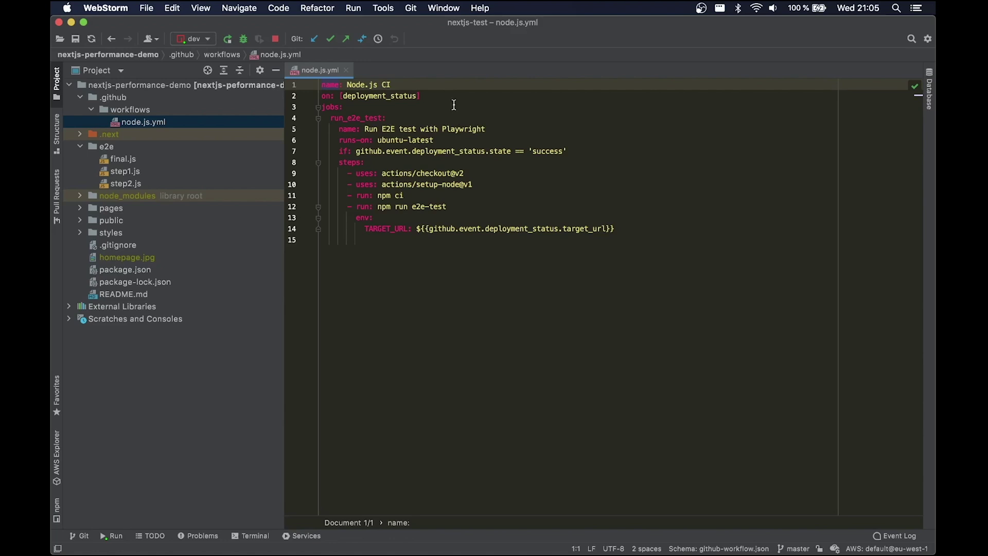
{"action": "left_click", "coordinate": [484, 173]}
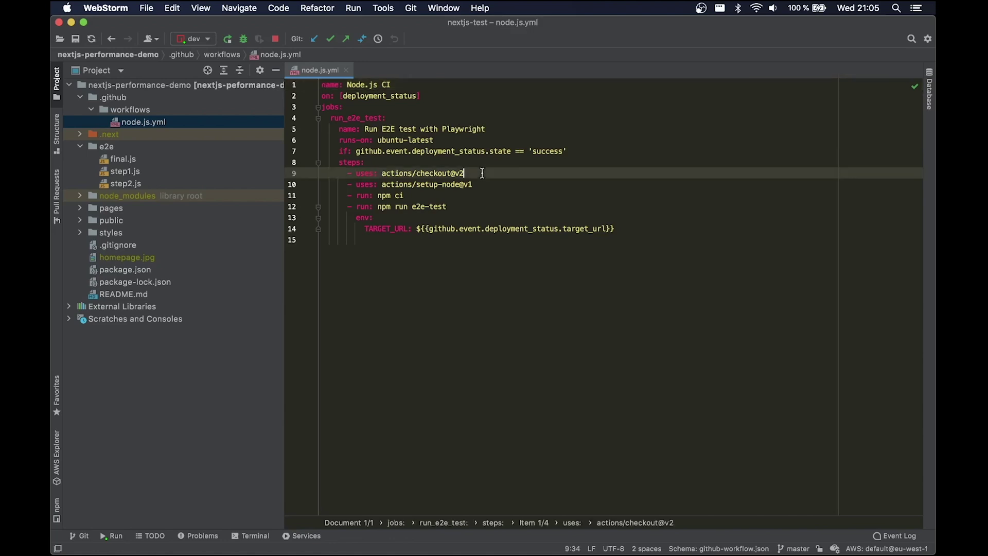
{"action": "left_click", "coordinate": [485, 185]}
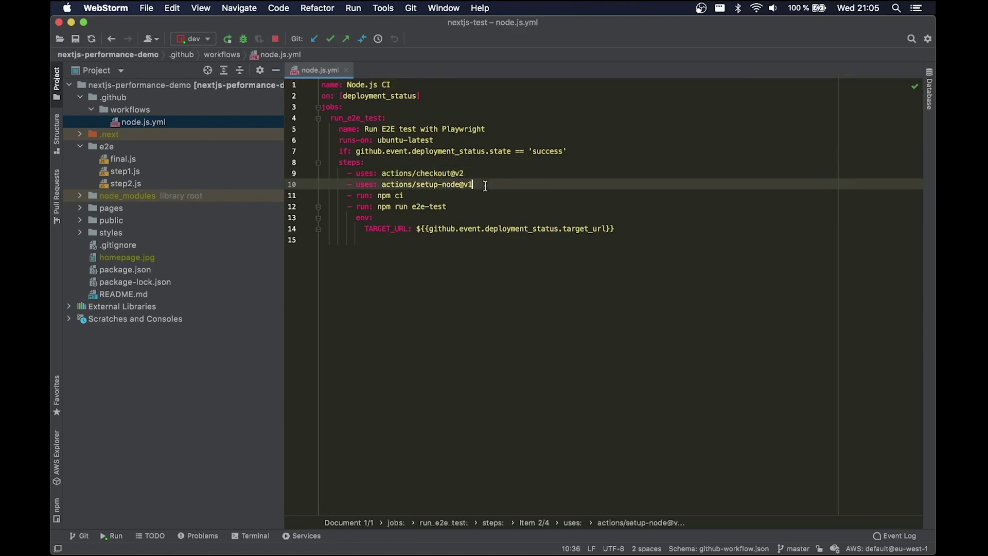
{"action": "left_click", "coordinate": [470, 200]}
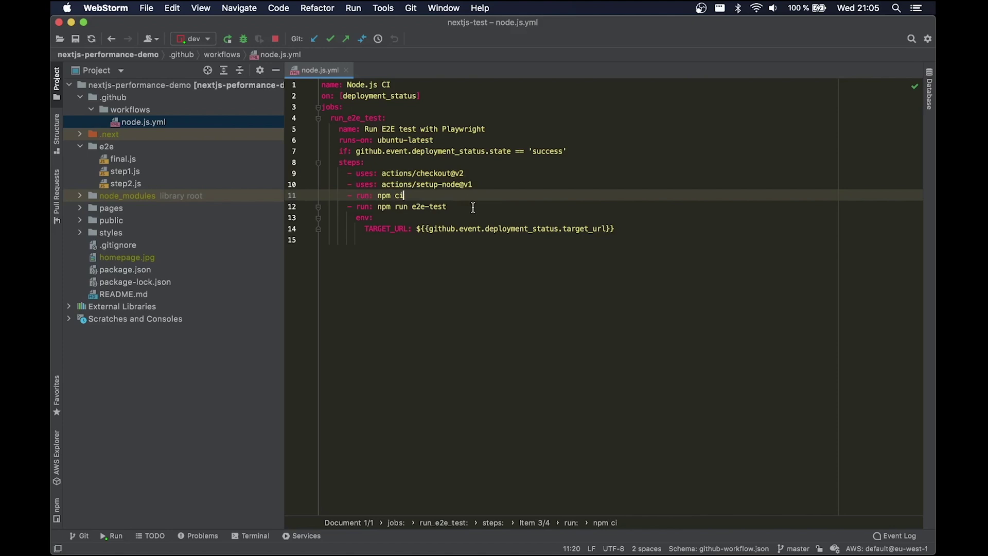
{"action": "left_click", "coordinate": [472, 207]}
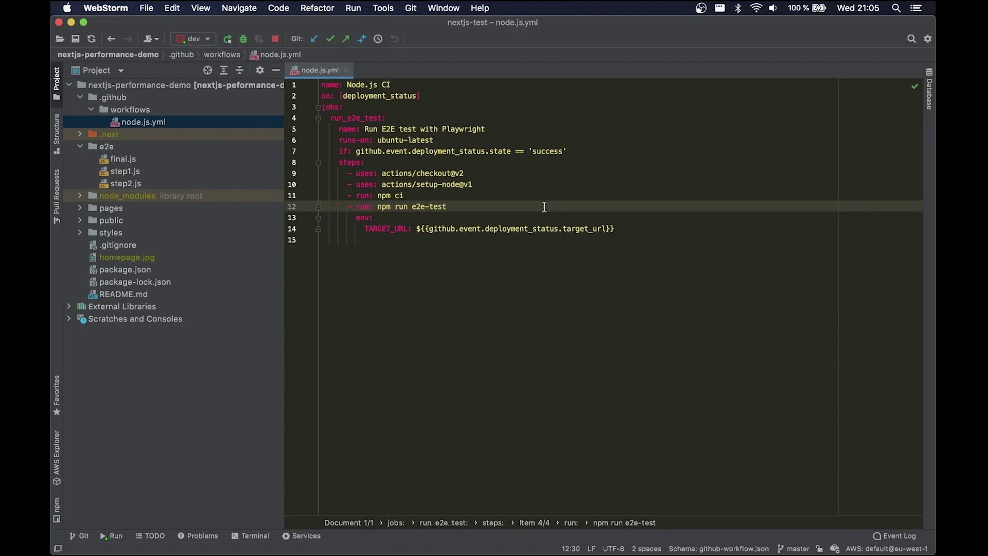
{"action": "left_click", "coordinate": [415, 95]}
{"action": "double_click", "coordinate": [415, 96]}
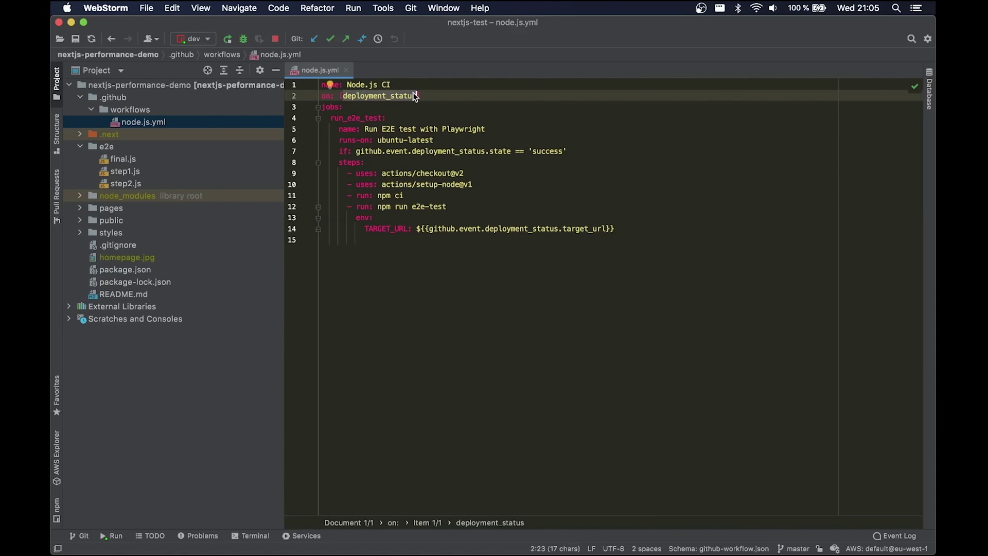
{"action": "triple_click", "coordinate": [399, 150]}
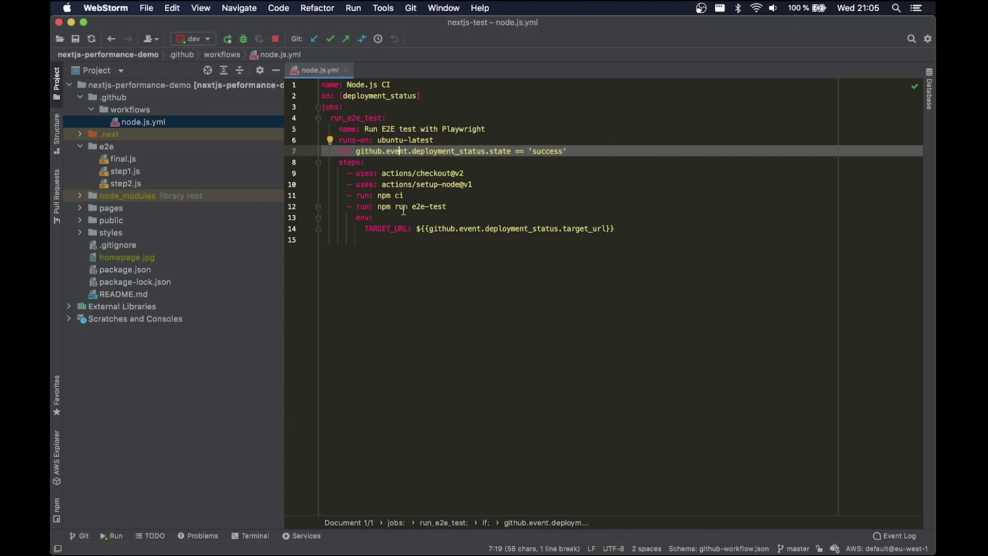
{"action": "triple_click", "coordinate": [411, 227]}
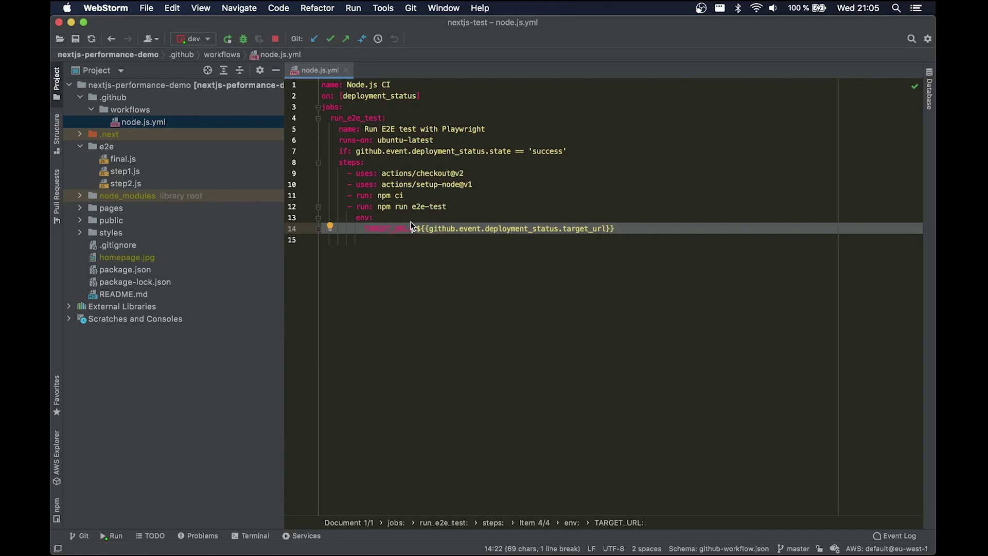
In Chrome's GitHub Actions run page, expand the 'Run npm run e2e-test' step log
{"action": "key", "text": "super+Tab"}
{"action": "key", "text": "super+Tab"}
{"action": "key", "text": "super+Tab"}
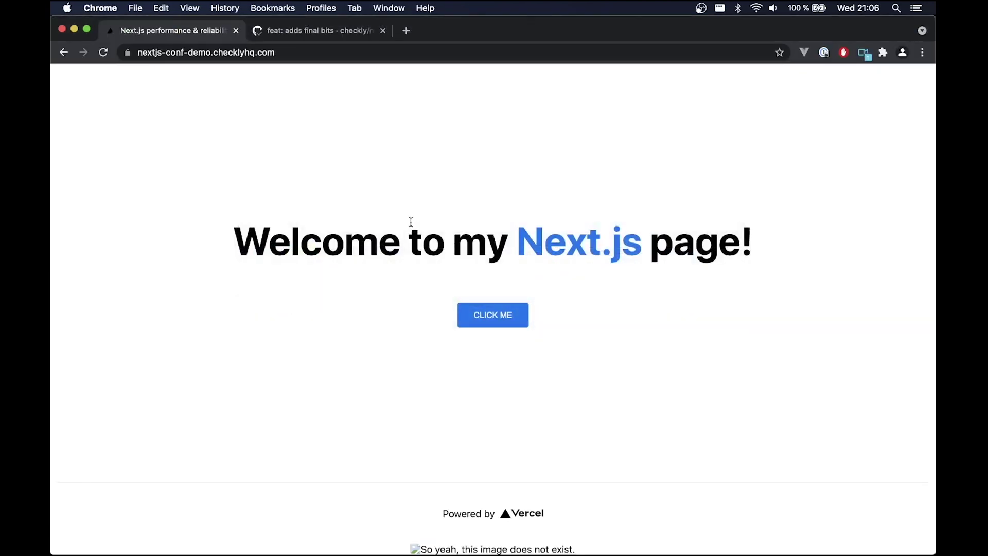
{"action": "left_click", "coordinate": [316, 31]}
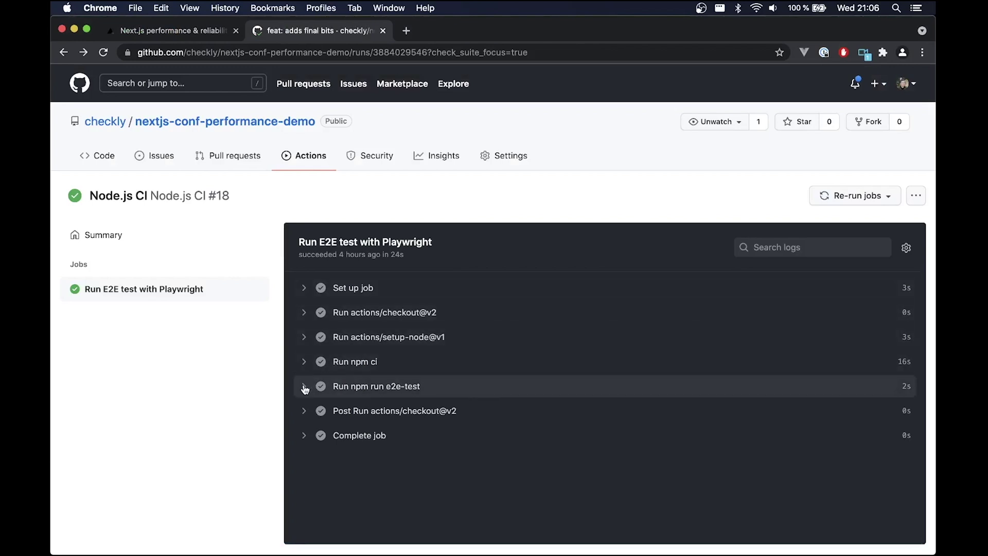
{"action": "left_click", "coordinate": [315, 386]}
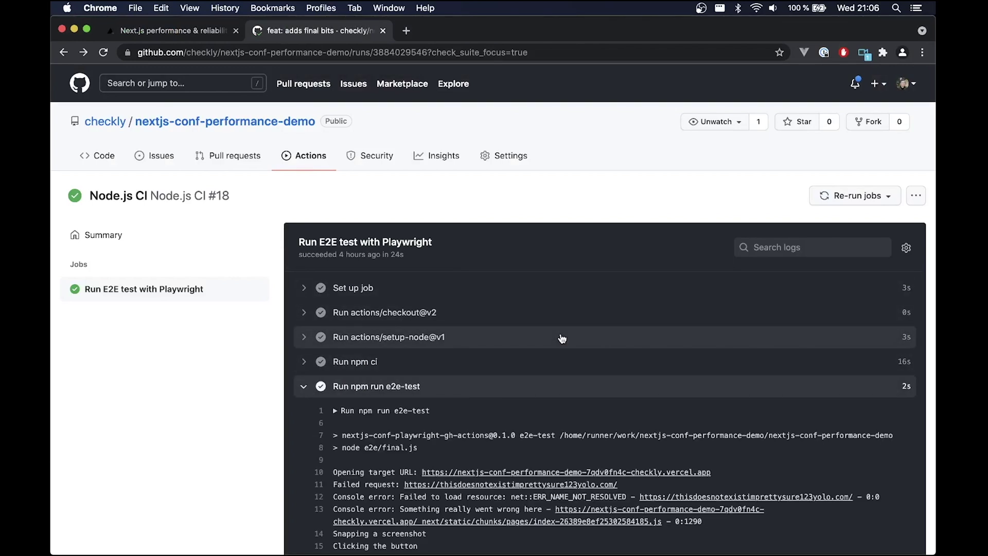
{"action": "scroll", "coordinate": [561, 337], "scroll_direction": "down", "scroll_amount": 1}
{"action": "scroll", "coordinate": [562, 338], "scroll_direction": "down", "scroll_amount": 1}
{"action": "scroll", "coordinate": [560, 338], "scroll_direction": "down", "scroll_amount": 1}
{"action": "scroll", "coordinate": [562, 338], "scroll_direction": "down", "scroll_amount": 1}
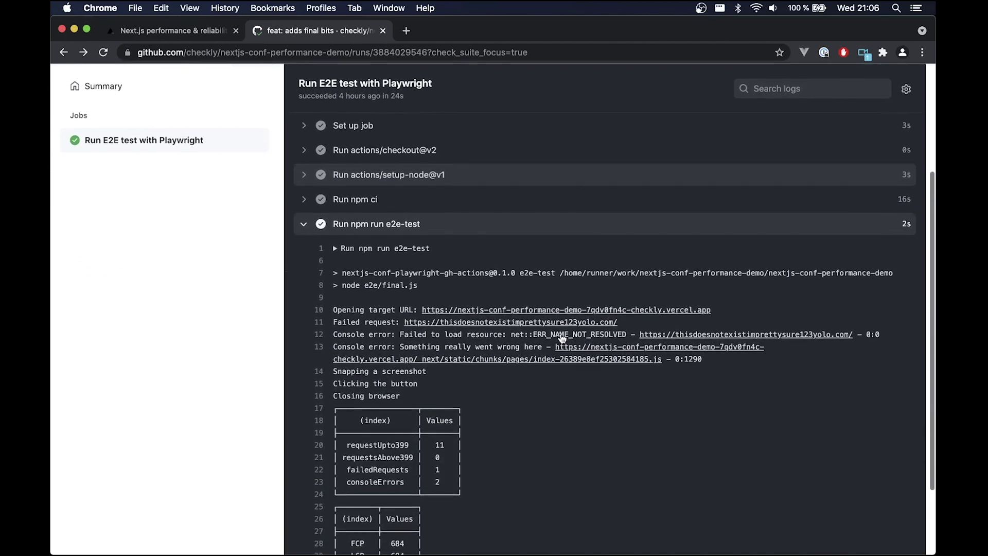
{"action": "scroll", "coordinate": [561, 338], "scroll_direction": "down", "scroll_amount": 1}
{"action": "scroll", "coordinate": [561, 338], "scroll_direction": "down", "scroll_amount": 1}
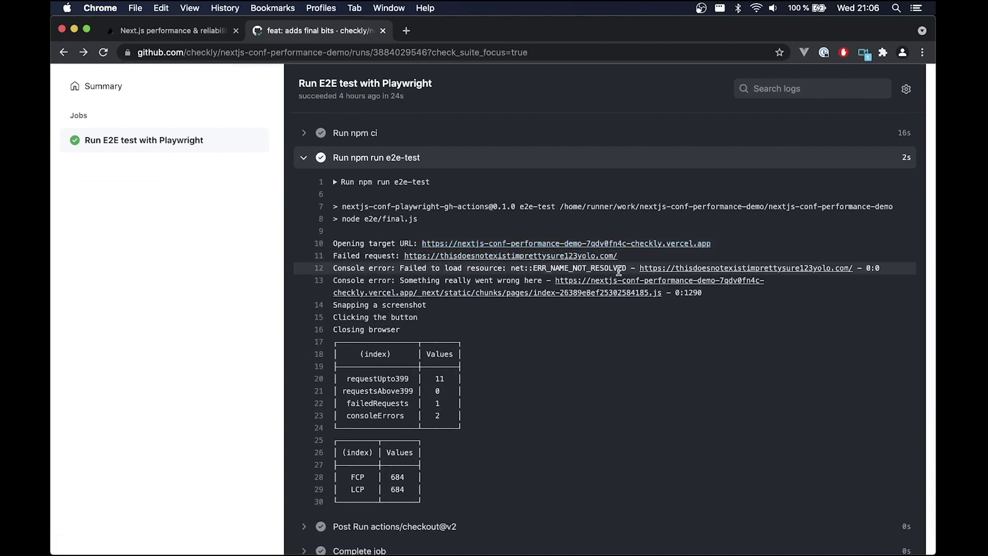
{"action": "scroll", "coordinate": [618, 270], "scroll_direction": "down", "scroll_amount": 1}
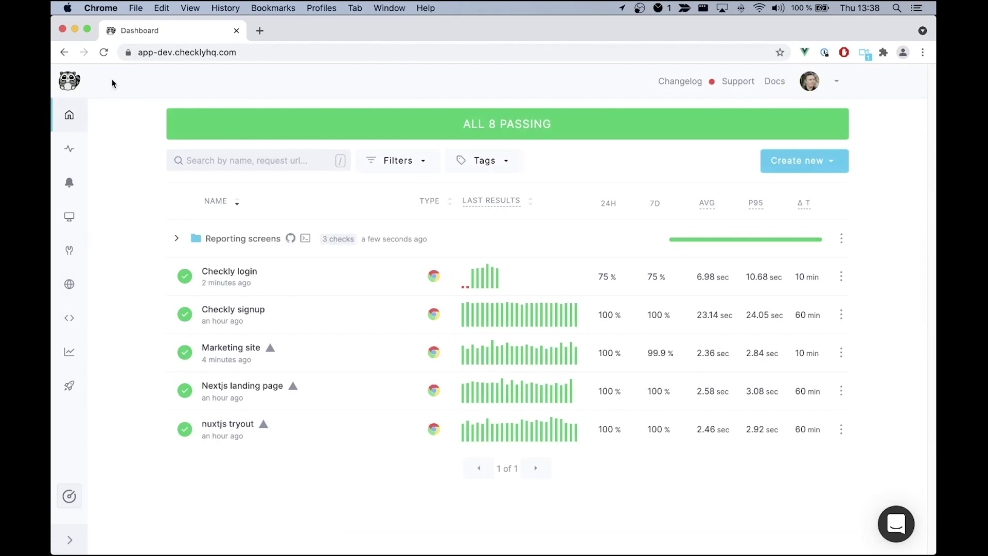
Open the Checkly login check's latest result and inspect its login and ?code page visits
{"action": "left_click", "coordinate": [498, 279]}
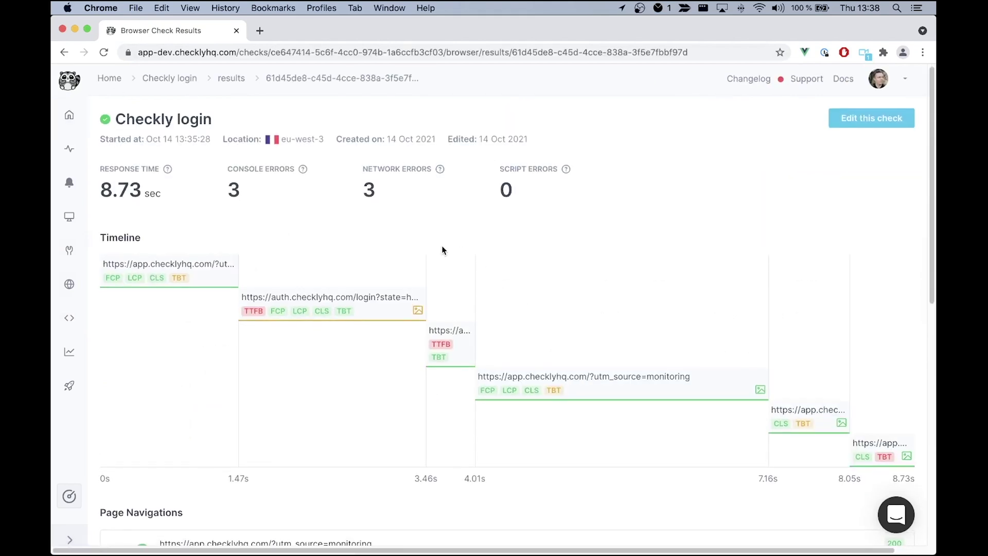
{"action": "scroll", "coordinate": [442, 250], "scroll_direction": "down", "scroll_amount": 1}
{"action": "scroll", "coordinate": [442, 250], "scroll_direction": "down", "scroll_amount": 1}
{"action": "scroll", "coordinate": [442, 249], "scroll_direction": "down", "scroll_amount": 3}
{"action": "scroll", "coordinate": [442, 249], "scroll_direction": "down", "scroll_amount": 1}
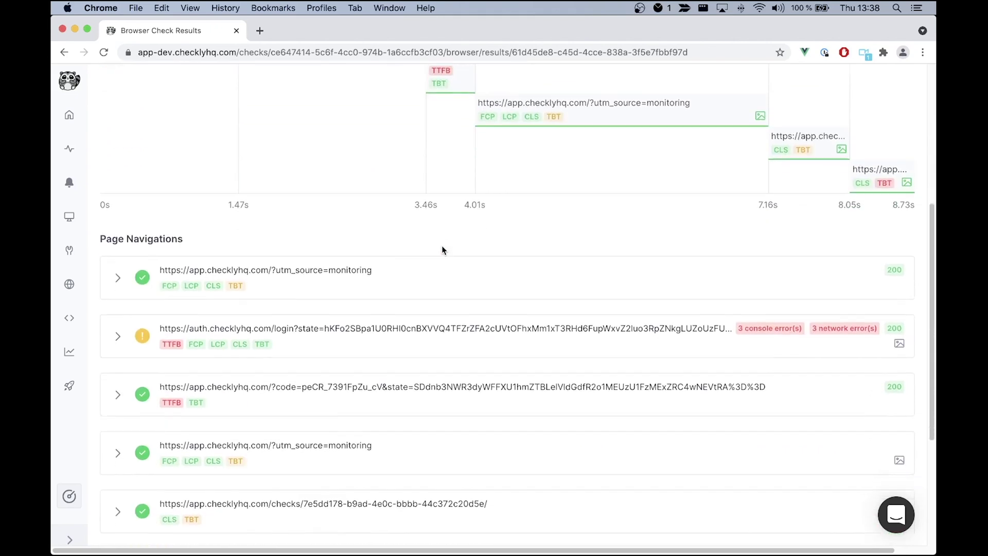
{"action": "left_click", "coordinate": [299, 321]}
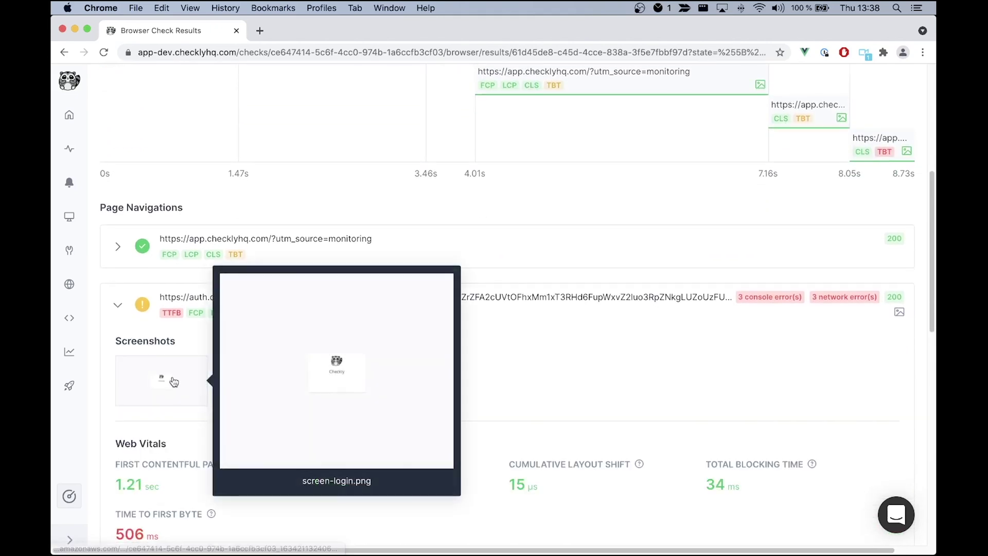
{"action": "scroll", "coordinate": [593, 341], "scroll_direction": "down", "scroll_amount": 1}
{"action": "scroll", "coordinate": [613, 342], "scroll_direction": "down", "scroll_amount": 4}
{"action": "scroll", "coordinate": [613, 342], "scroll_direction": "down", "scroll_amount": 2}
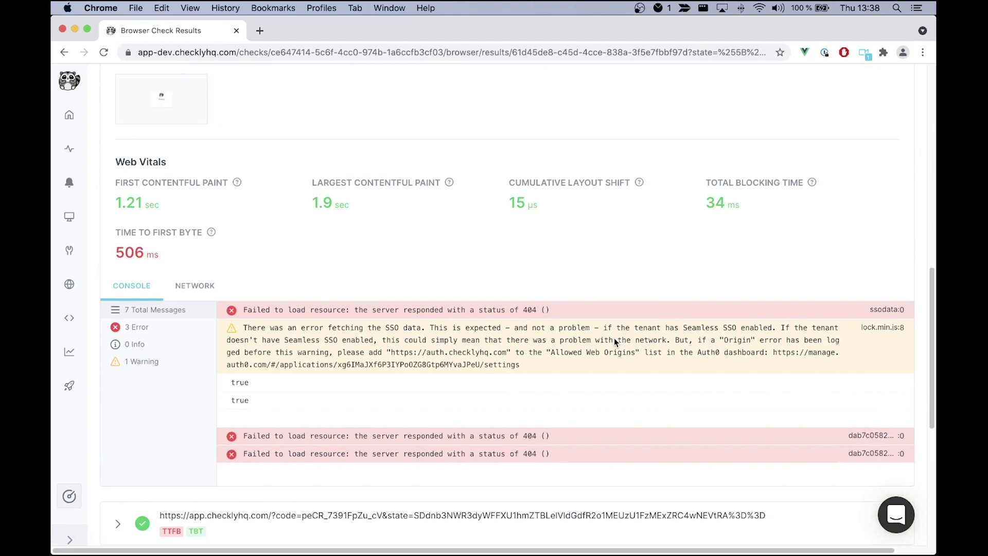
{"action": "scroll", "coordinate": [613, 342], "scroll_direction": "down", "scroll_amount": 4}
{"action": "scroll", "coordinate": [614, 342], "scroll_direction": "down", "scroll_amount": 1}
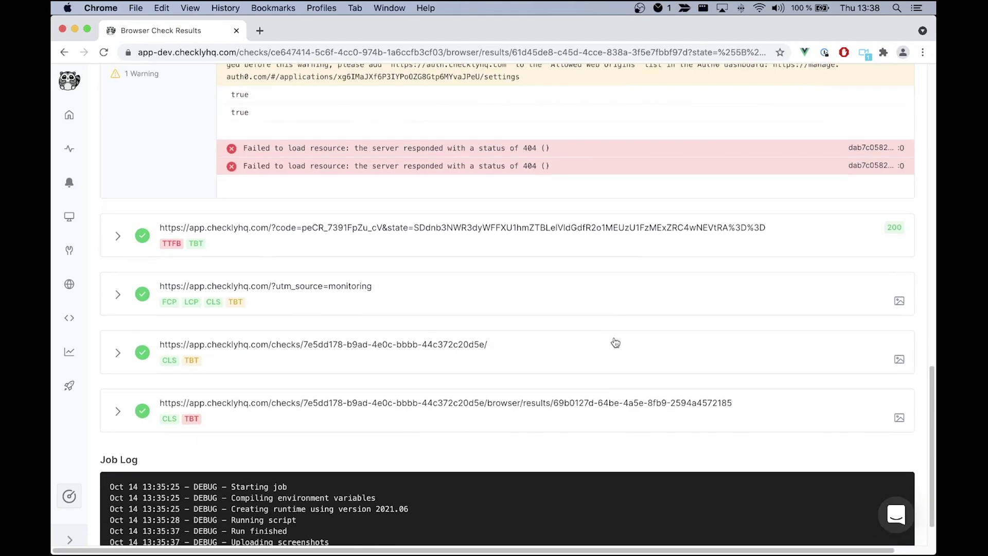
{"action": "left_click", "coordinate": [726, 248]}
{"action": "scroll", "coordinate": [247, 380], "scroll_direction": "down", "scroll_amount": 2}
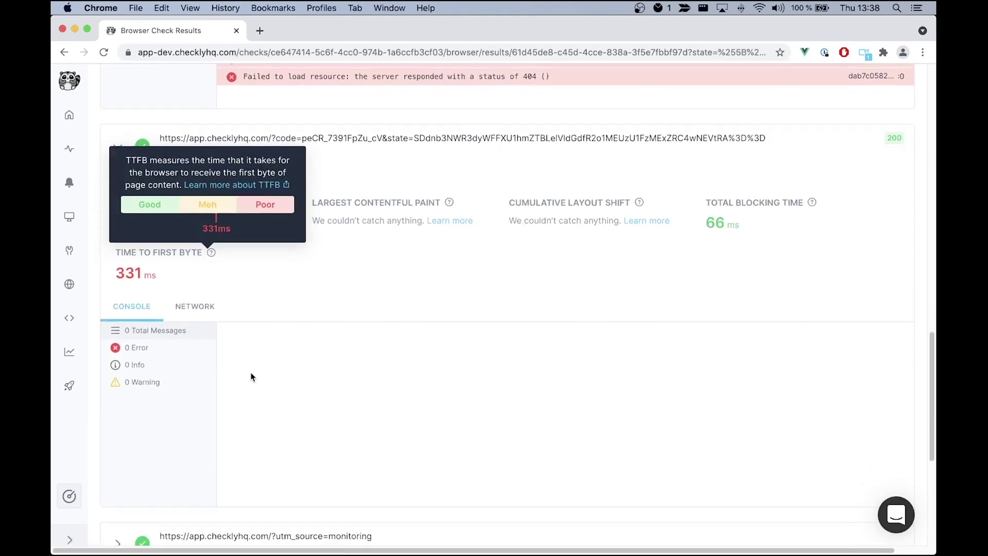
{"action": "left_click", "coordinate": [189, 307]}
{"action": "left_click", "coordinate": [144, 309]}
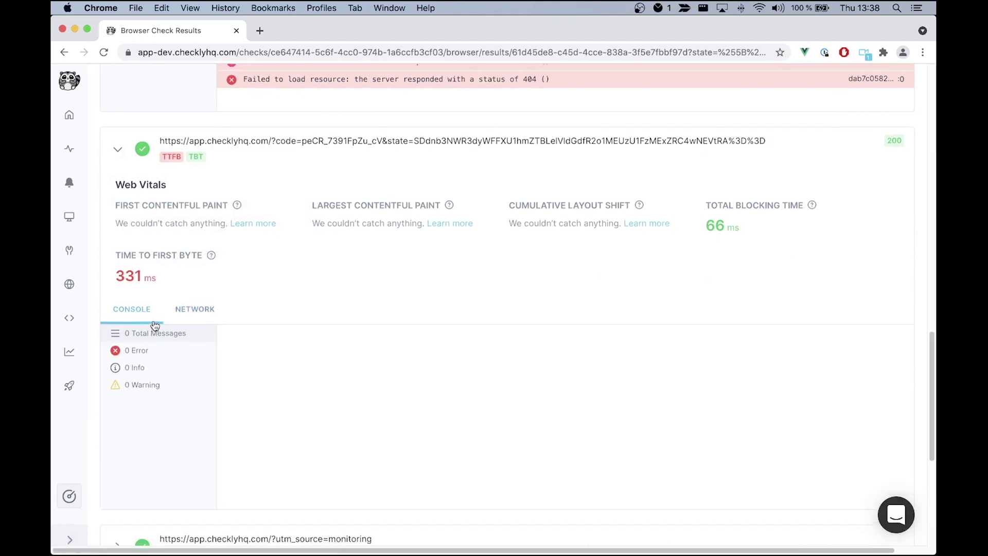
{"action": "scroll", "coordinate": [494, 308], "scroll_direction": "up", "scroll_amount": 10}
Open the Vercel-triggered 053c33 deployment's check run and expand its templates and vercel.com pages
{"action": "left_click", "coordinate": [876, 124]}
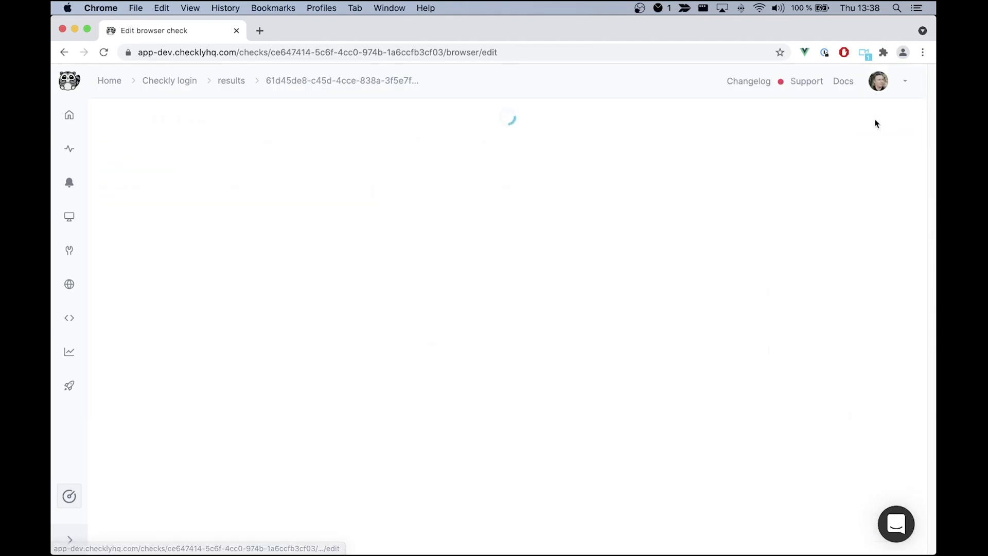
{"action": "scroll", "coordinate": [430, 352], "scroll_direction": "down", "scroll_amount": 1}
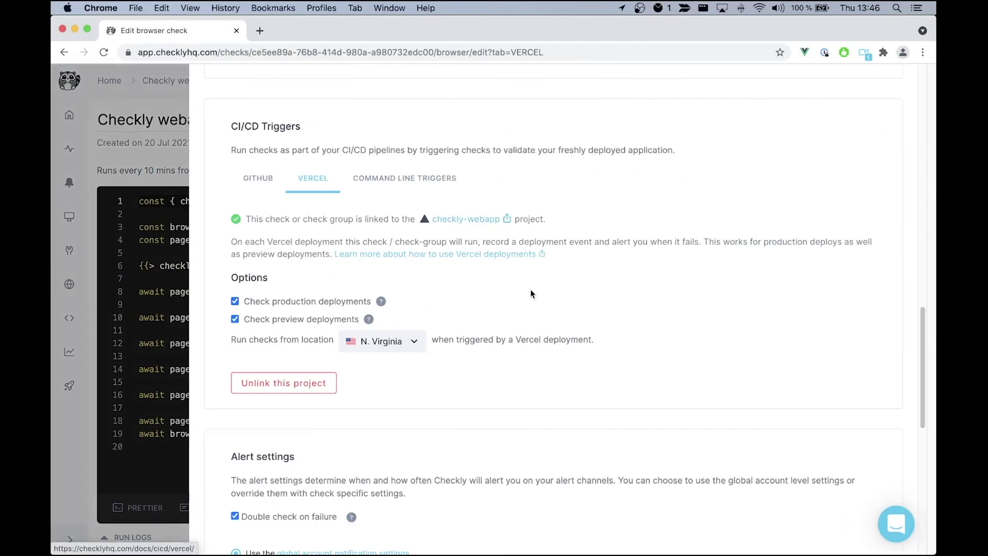
{"action": "left_click", "coordinate": [68, 392]}
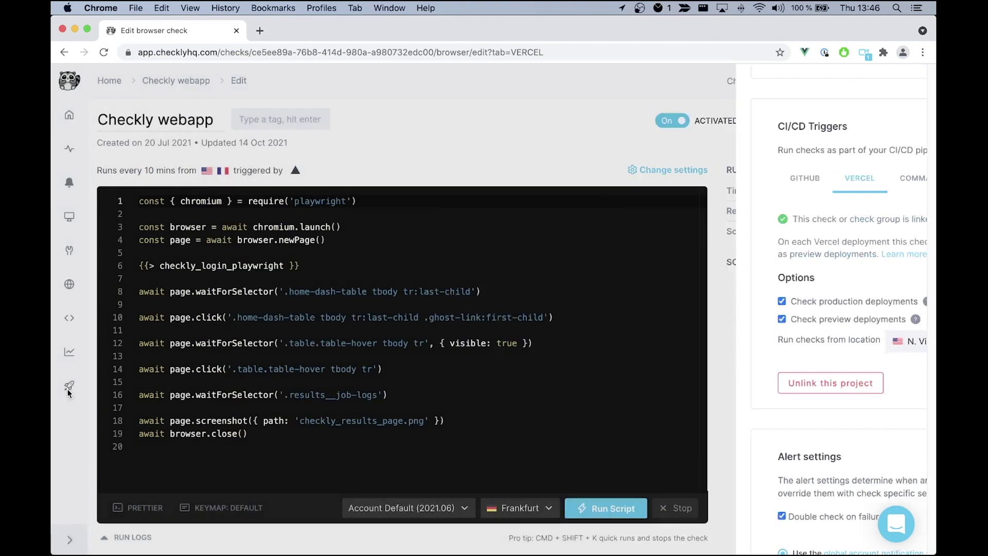
{"action": "left_click", "coordinate": [69, 386]}
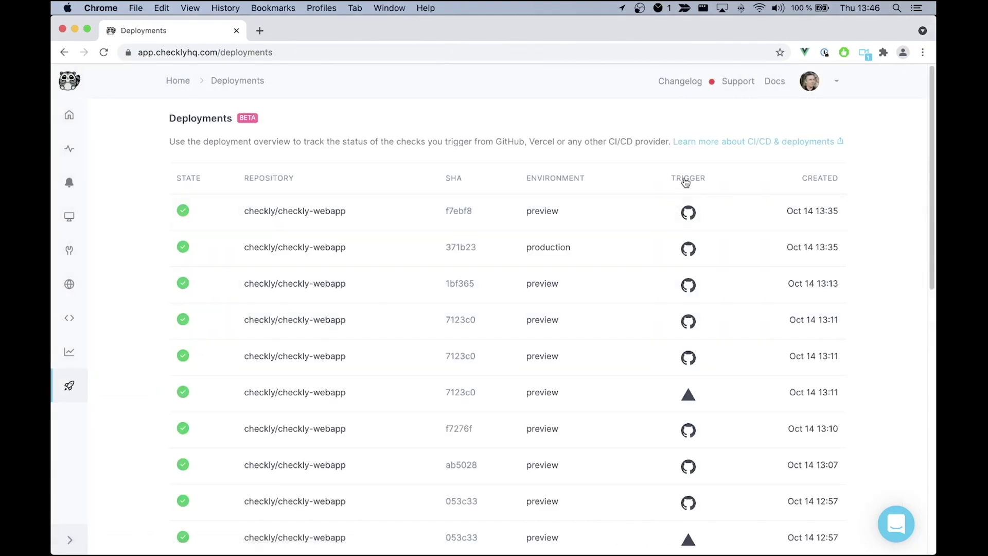
{"action": "scroll", "coordinate": [683, 232], "scroll_direction": "down", "scroll_amount": 2}
{"action": "scroll", "coordinate": [679, 268], "scroll_direction": "down", "scroll_amount": 1}
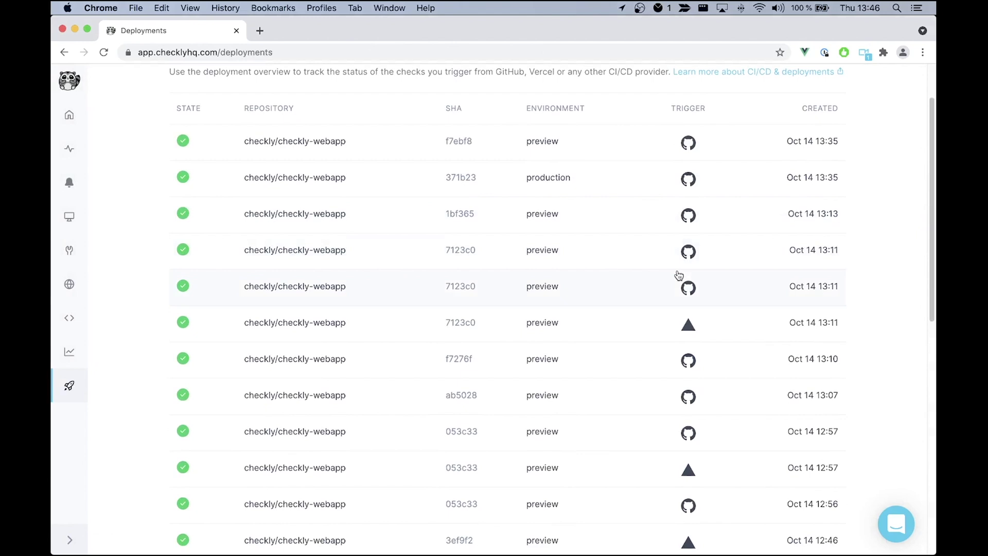
{"action": "scroll", "coordinate": [679, 270], "scroll_direction": "down", "scroll_amount": 1}
{"action": "scroll", "coordinate": [678, 275], "scroll_direction": "down", "scroll_amount": 3}
{"action": "scroll", "coordinate": [678, 276], "scroll_direction": "down", "scroll_amount": 2}
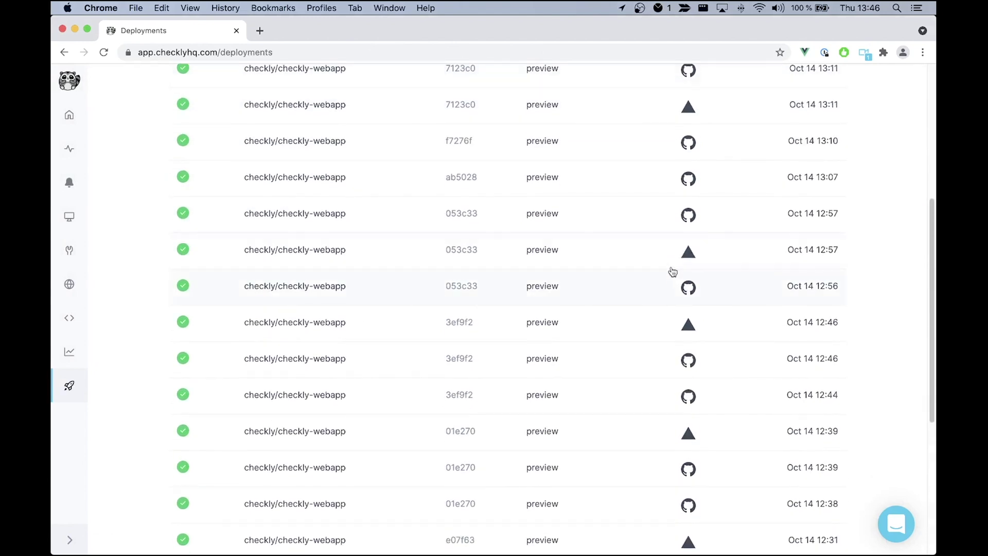
{"action": "left_click", "coordinate": [666, 259]}
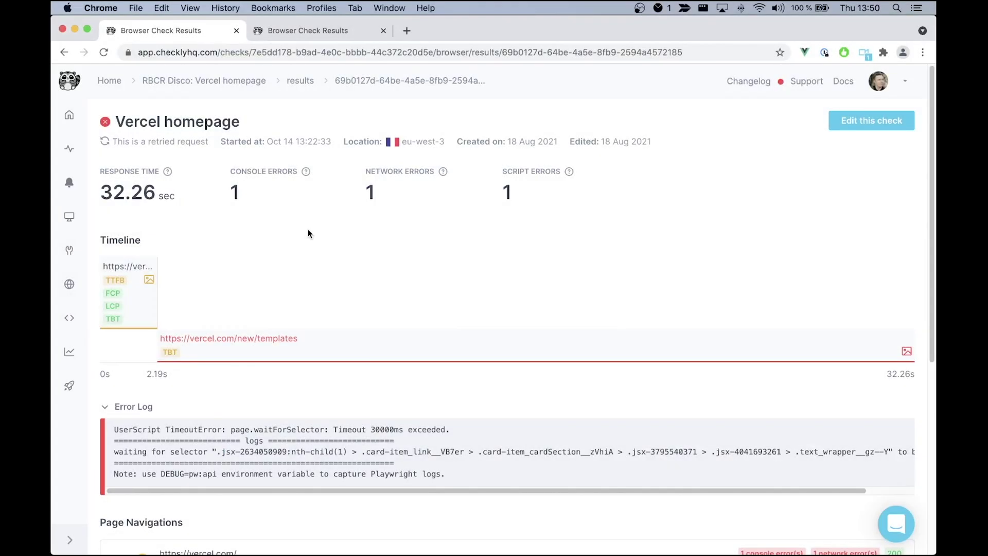
{"action": "scroll", "coordinate": [296, 244], "scroll_direction": "down", "scroll_amount": 1}
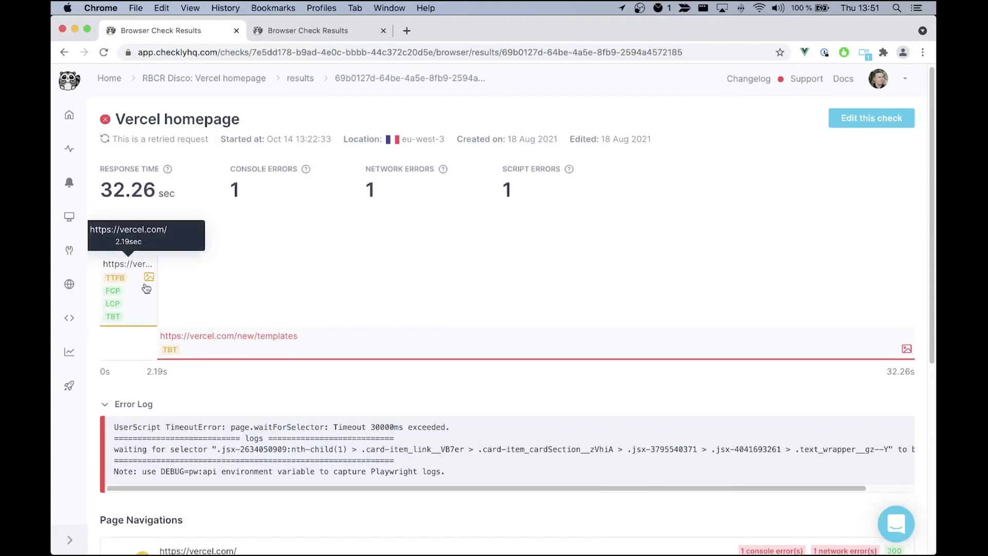
{"action": "left_click", "coordinate": [359, 347]}
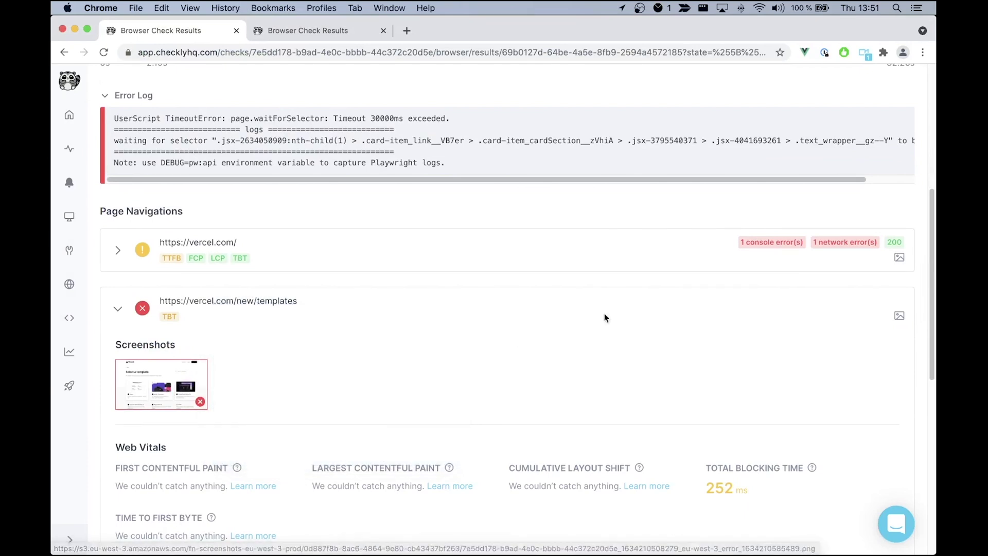
{"action": "left_click", "coordinate": [572, 243]}
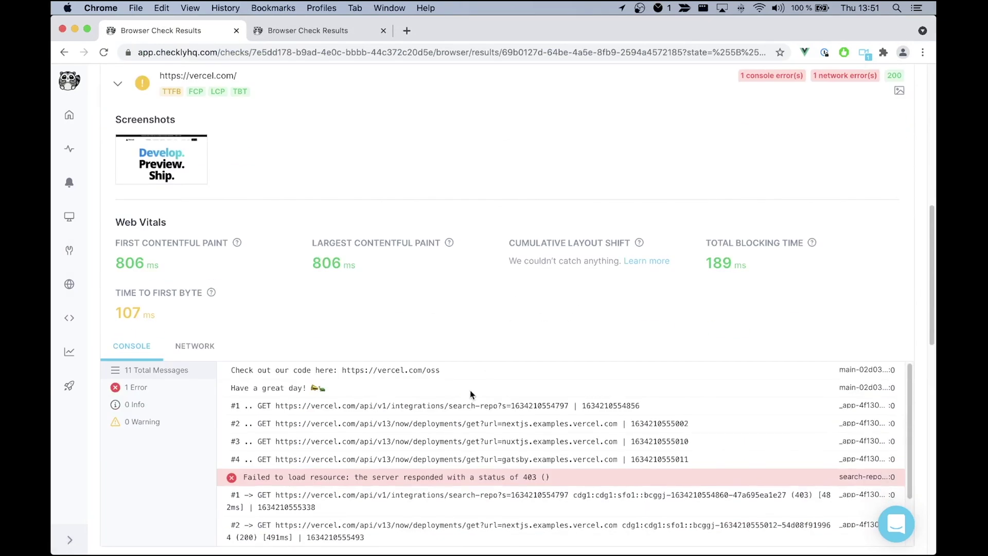
{"action": "scroll", "coordinate": [470, 394], "scroll_direction": "down", "scroll_amount": 2}
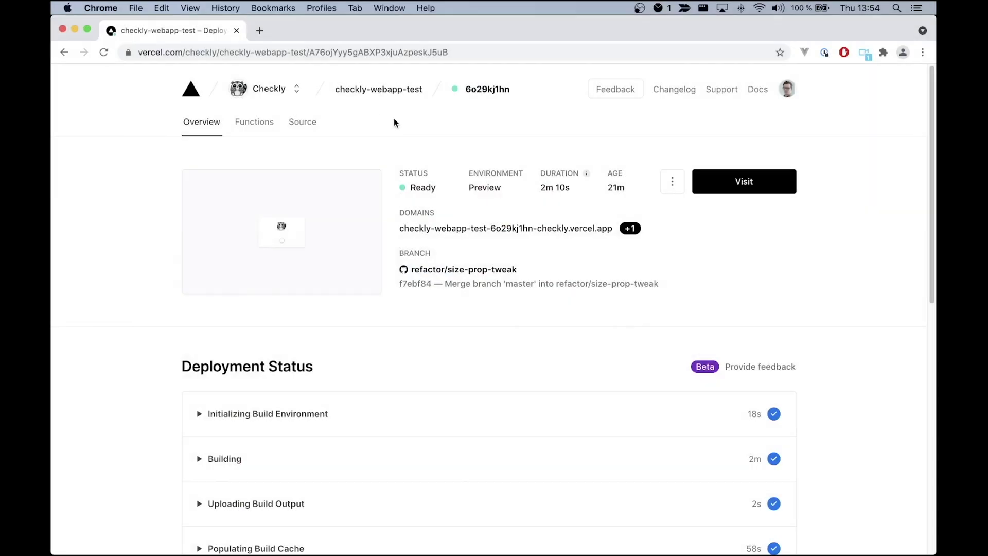
{"action": "scroll", "coordinate": [395, 120], "scroll_direction": "down", "scroll_amount": 5}
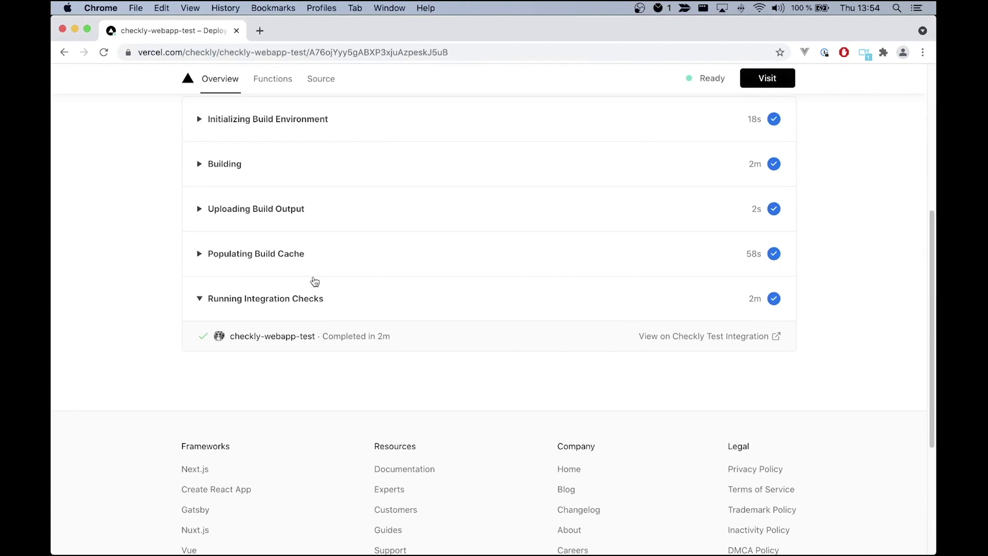